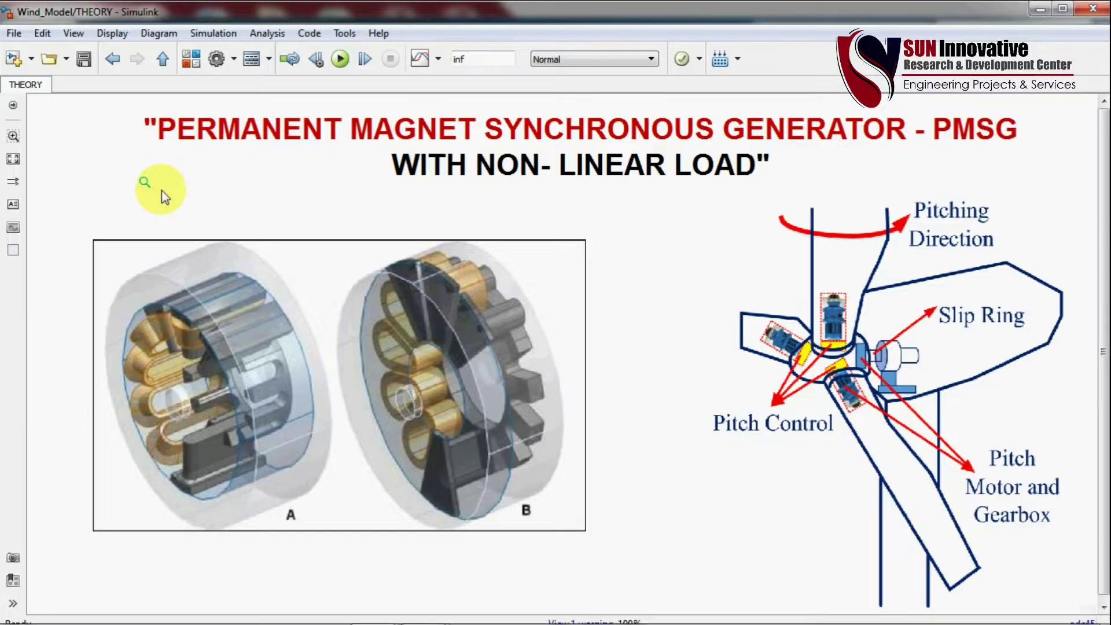
# Examine the generator and pitch control pictures in the THEORY subsystem, and return to the top-level Wind_Model diagram.
pyautogui.click(304, 421)
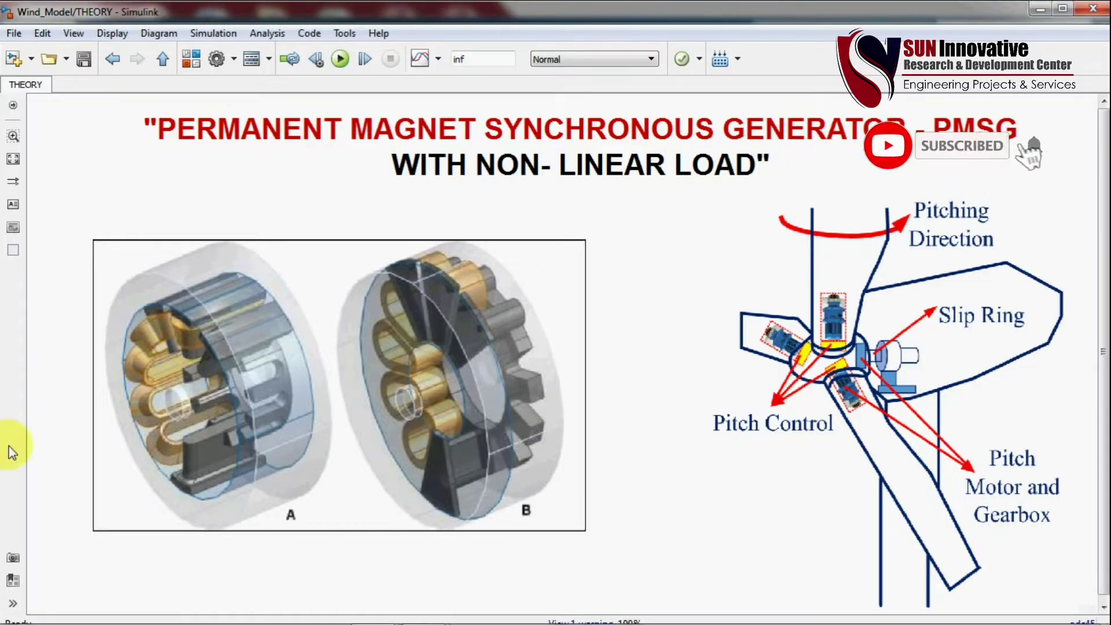
pyautogui.click(906, 427)
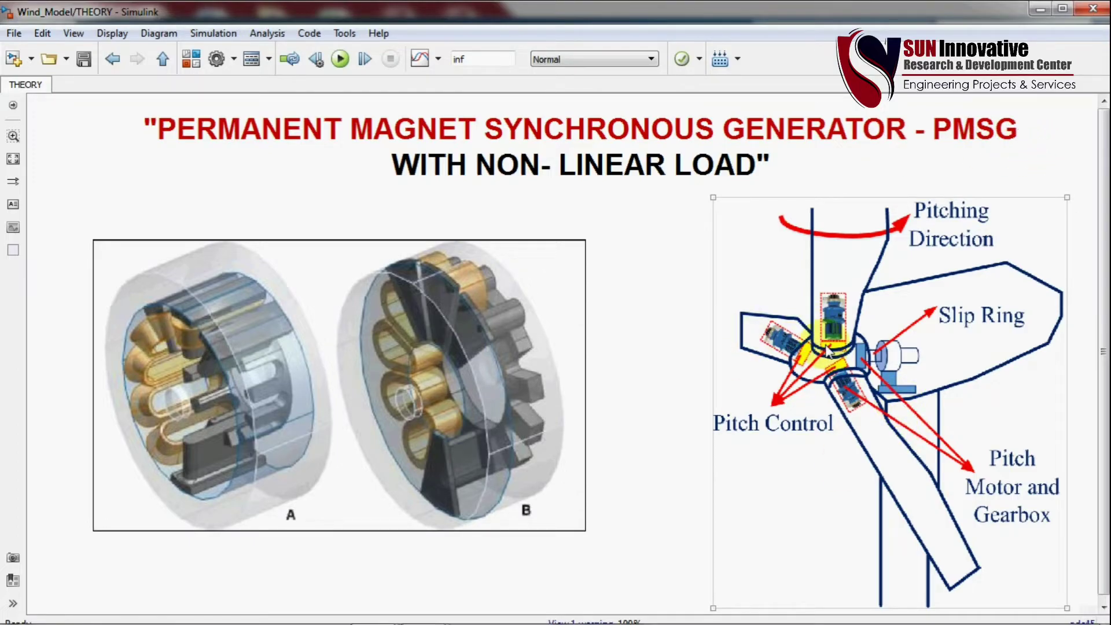
pyautogui.click(702, 376)
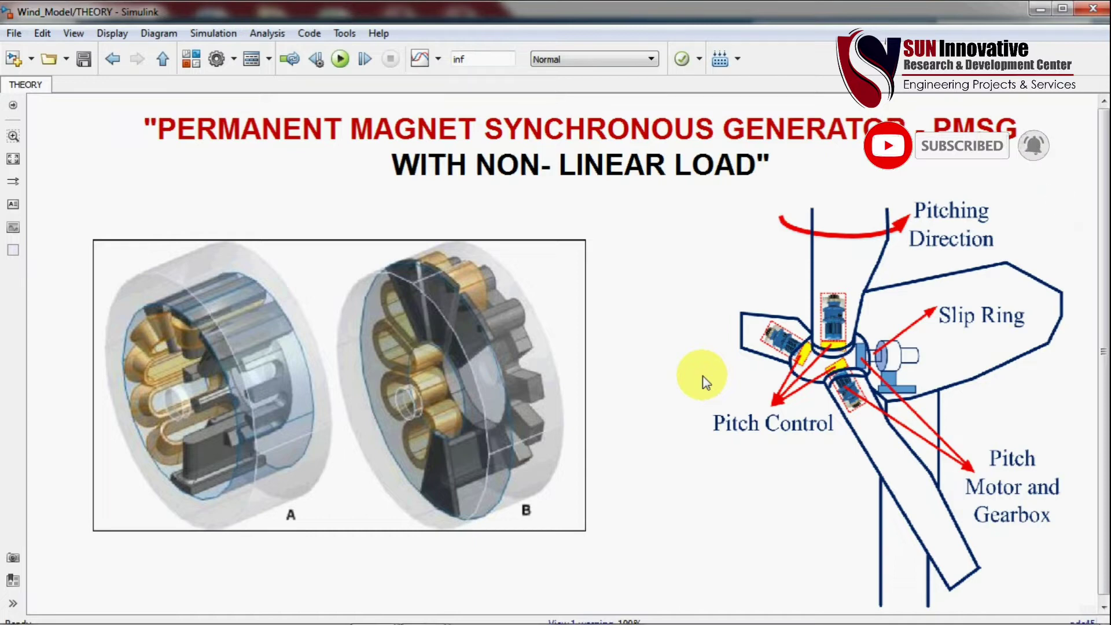
pyautogui.click(846, 223)
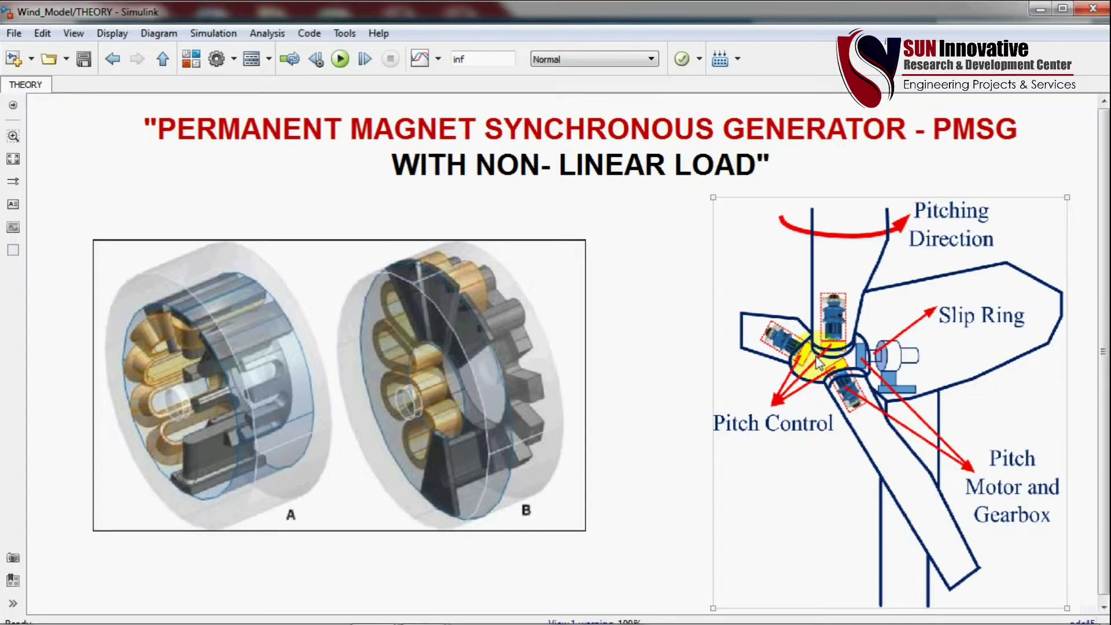
pyautogui.click(627, 379)
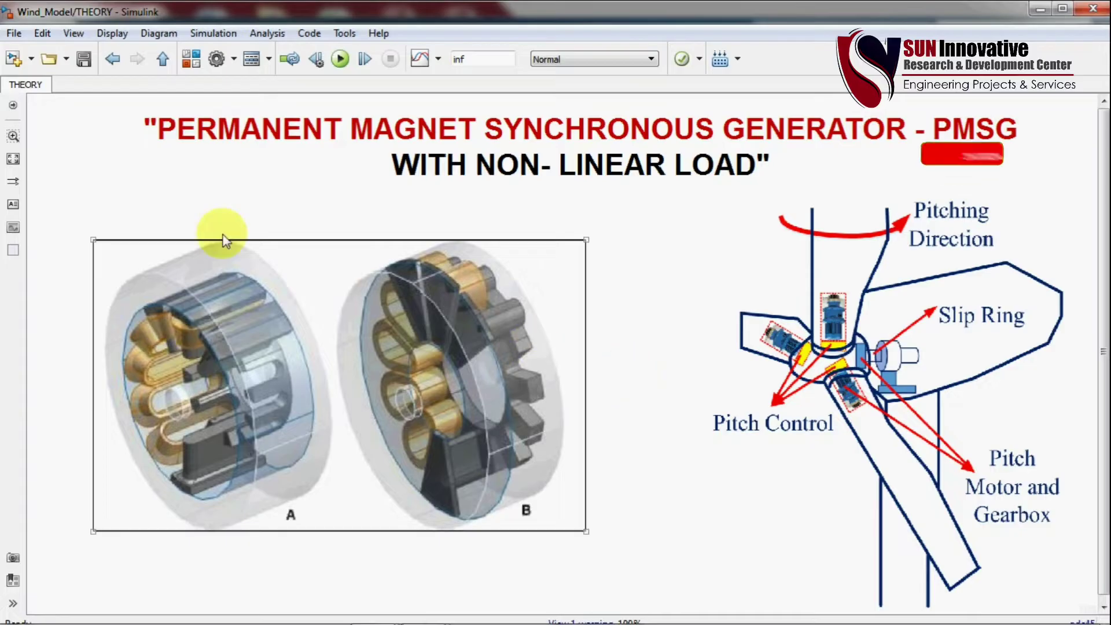
pyautogui.click(165, 59)
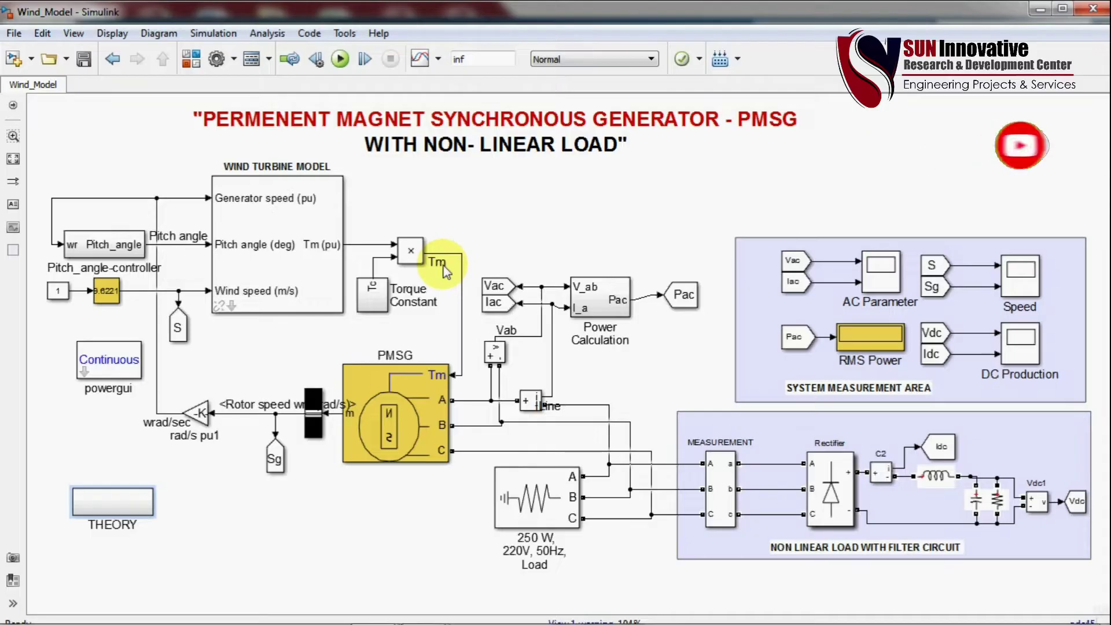
# Examine the PMSG block, its rotor speed output, the 250 W load and the rectifier in the non-linear load circuit.
pyautogui.click(385, 388)
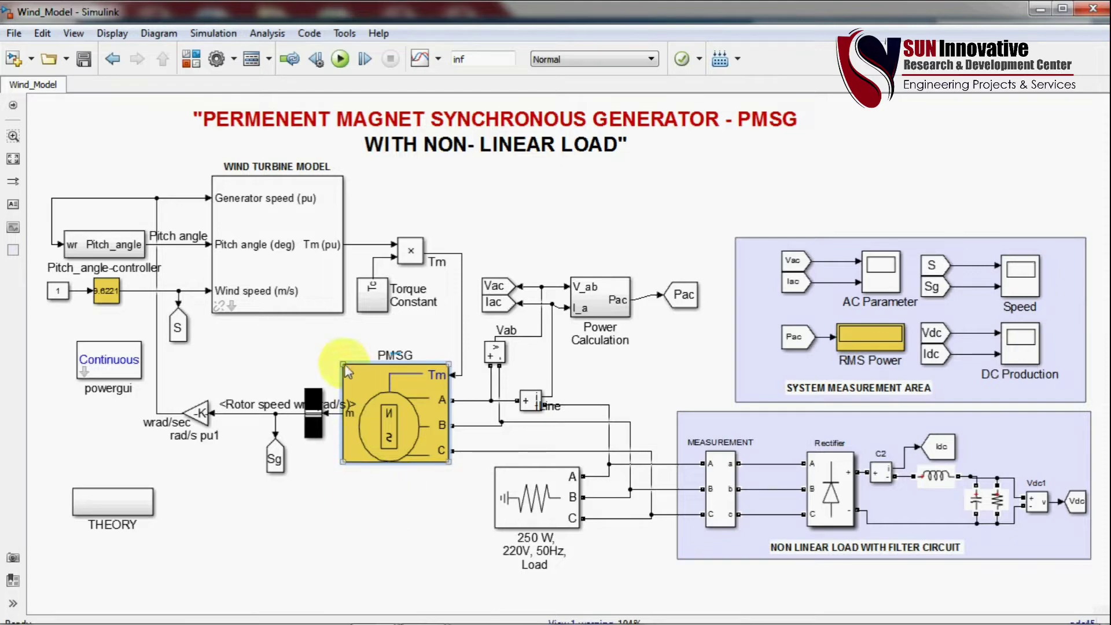
pyautogui.click(234, 382)
pyautogui.moveTo(231, 377); pyautogui.dragTo(333, 478)
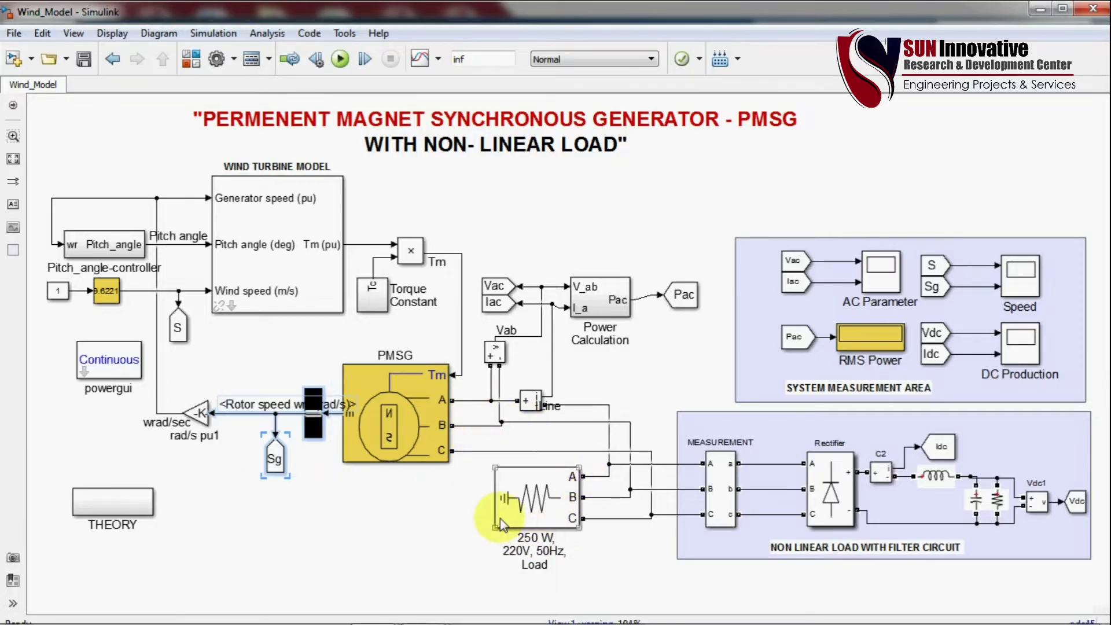
pyautogui.click(524, 532)
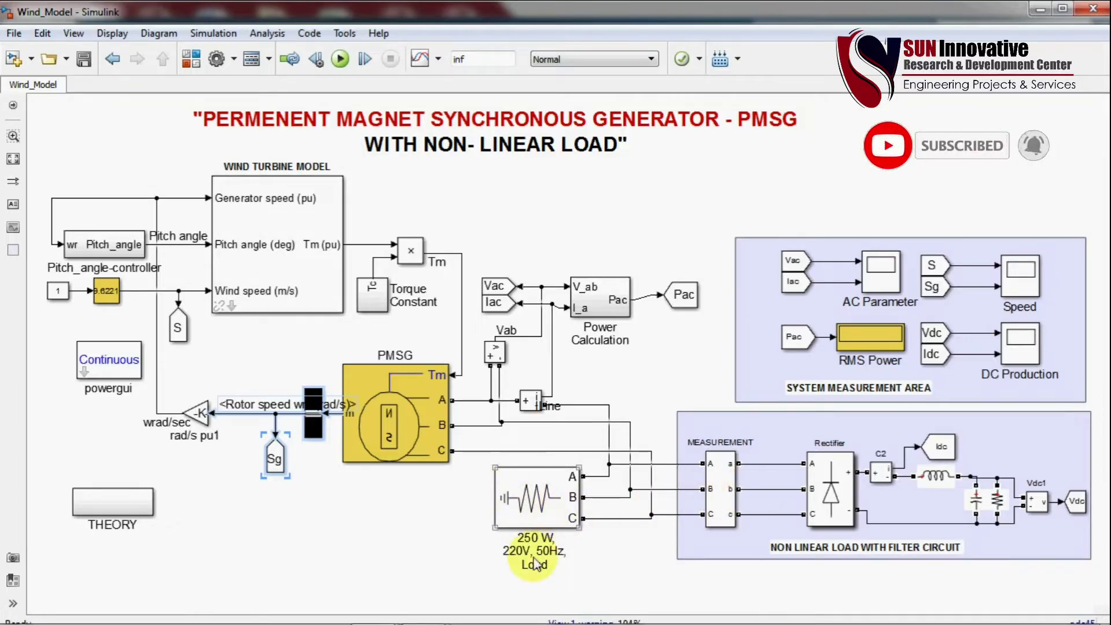
pyautogui.click(662, 480)
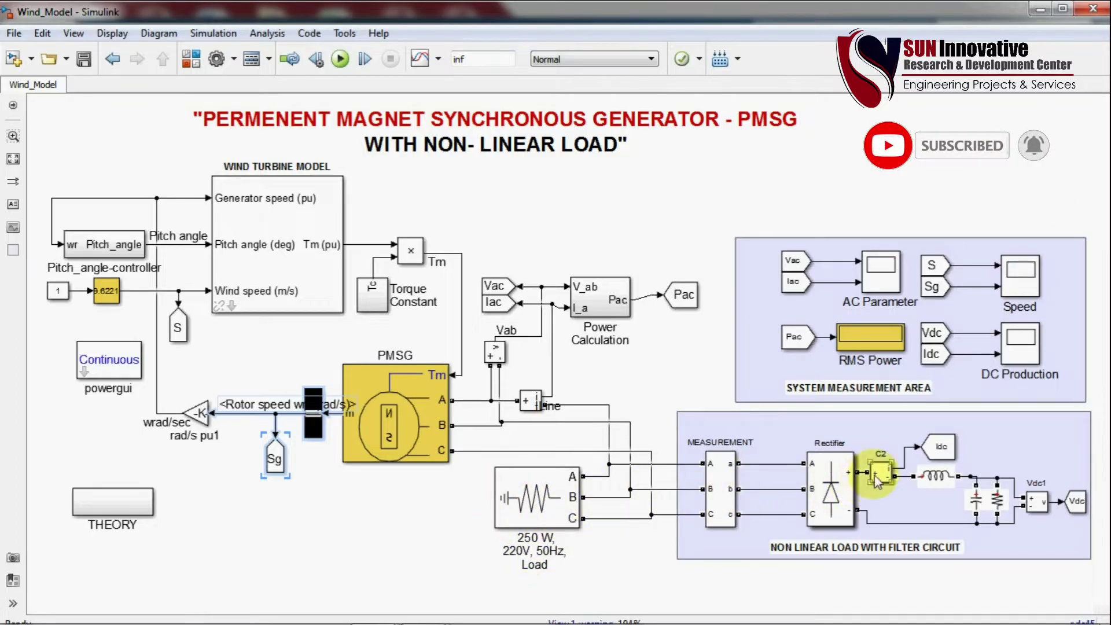
pyautogui.click(861, 521)
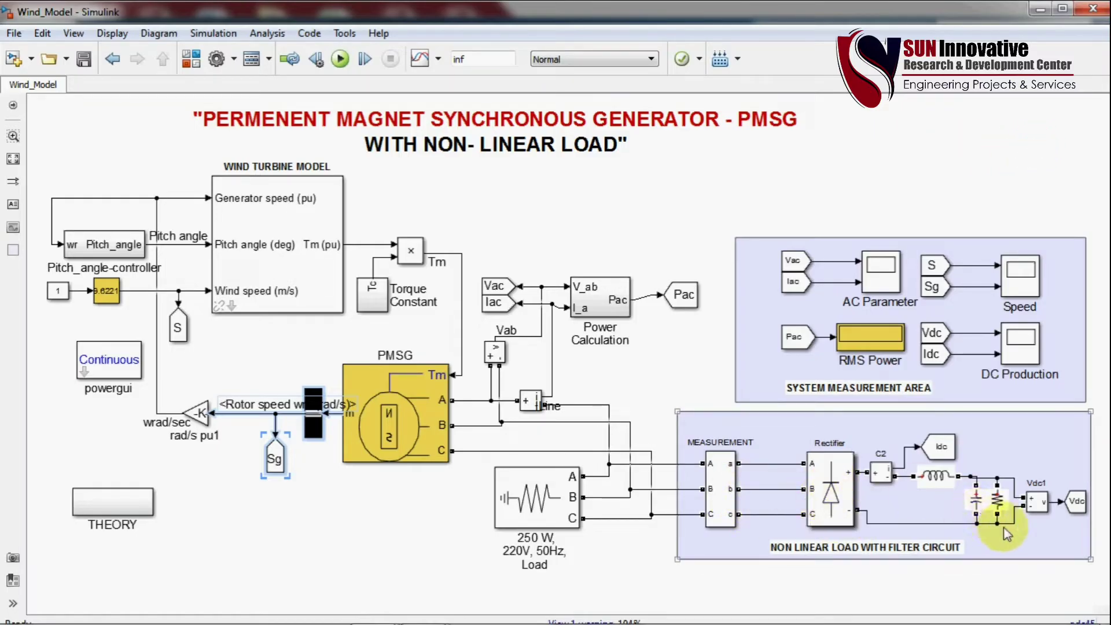
pyautogui.click(833, 514)
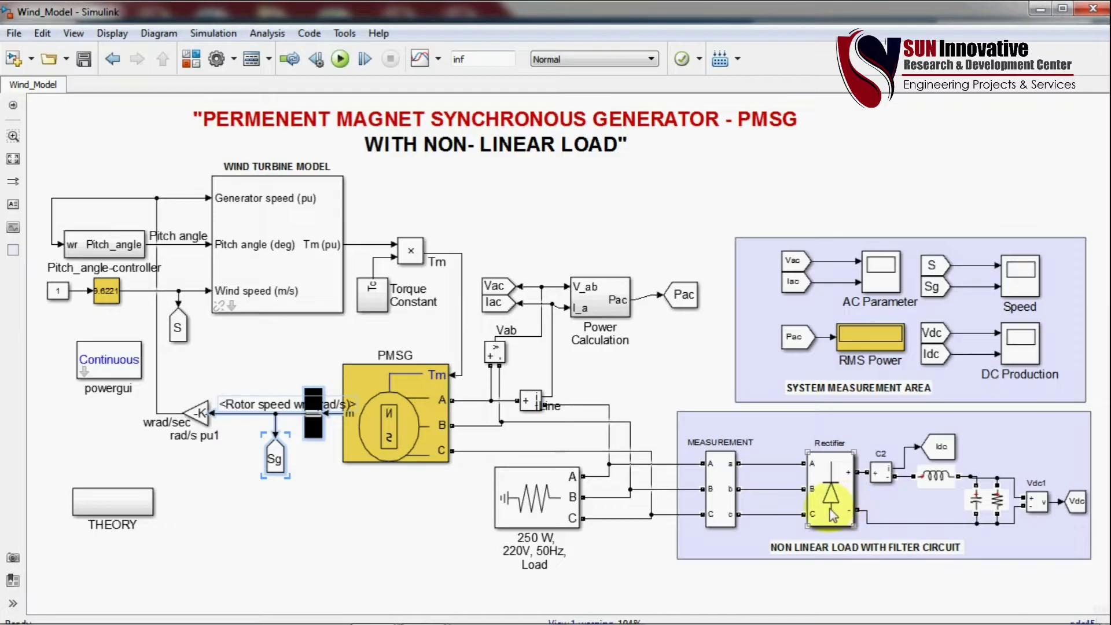
# Inspect the Power Calculation block together with its Vac and Iac signals and the Pac output.
pyautogui.click(484, 251)
pyautogui.moveTo(484, 251); pyautogui.dragTo(696, 366)
pyautogui.click(613, 313)
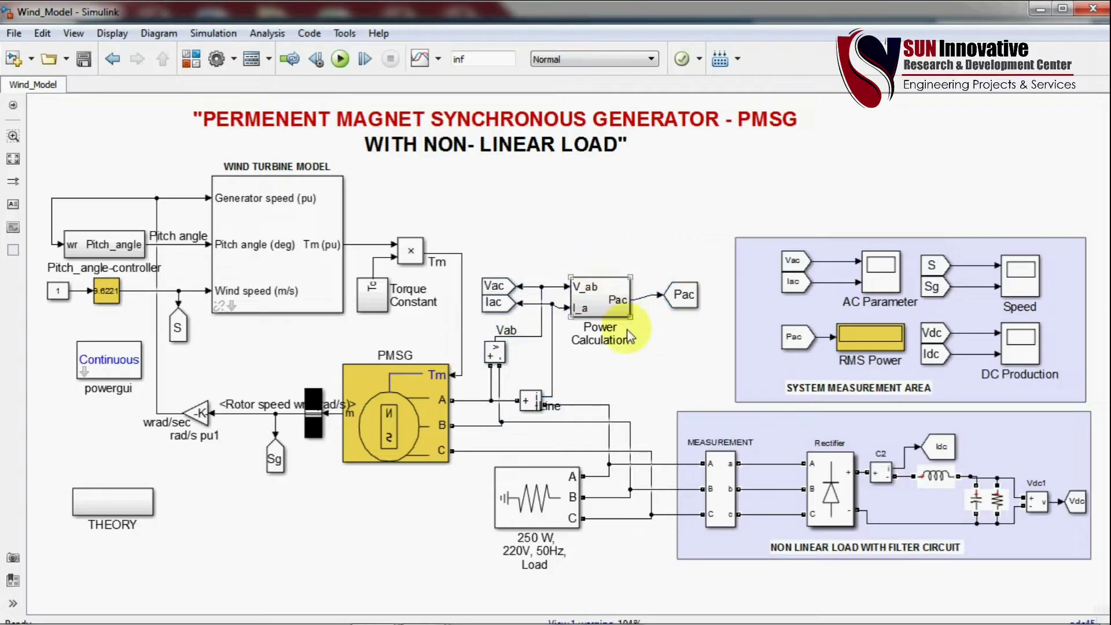
pyautogui.click(438, 376)
pyautogui.click(493, 237)
pyautogui.moveTo(501, 248); pyautogui.dragTo(636, 332)
pyautogui.click(528, 246)
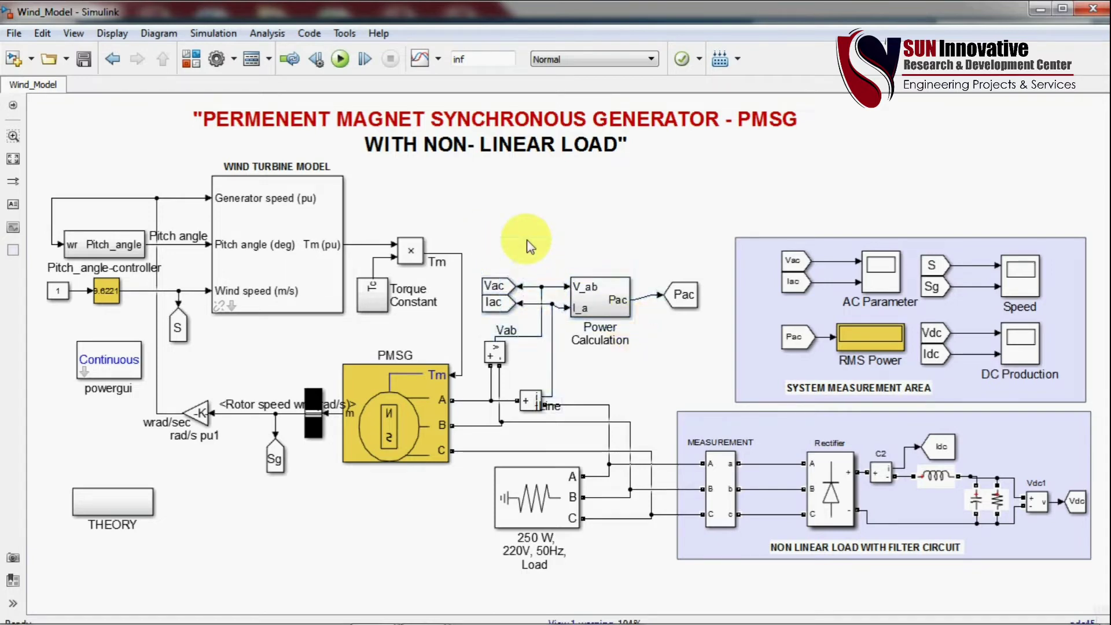
# Inspect the wind turbine model block and the pitch angle controller that feeds it in the top-level diagram.
pyautogui.click(326, 313)
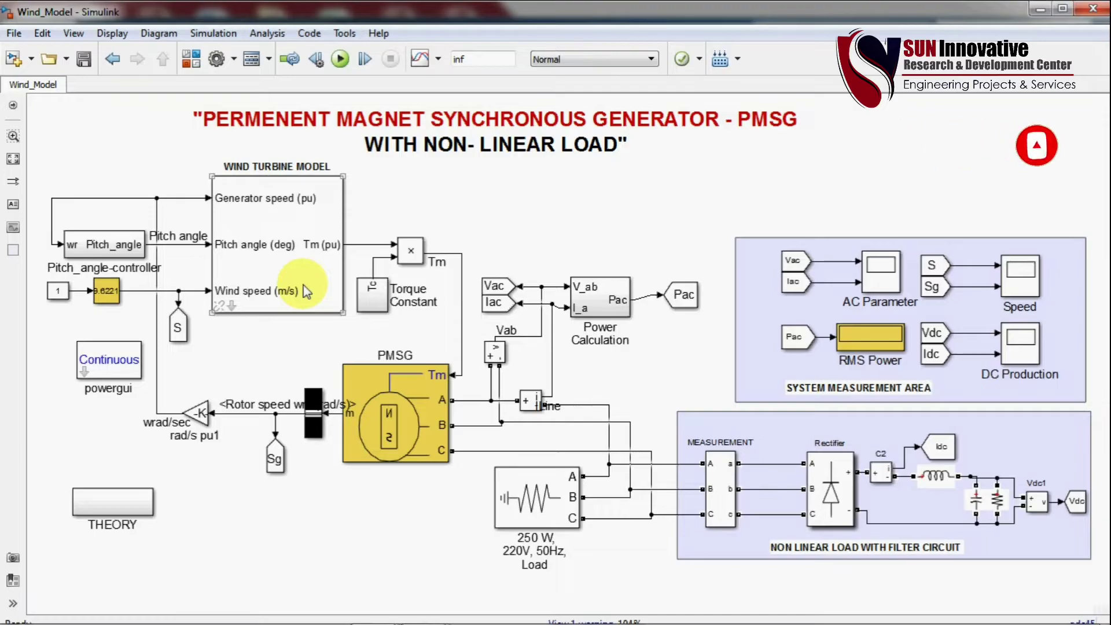
pyautogui.click(91, 253)
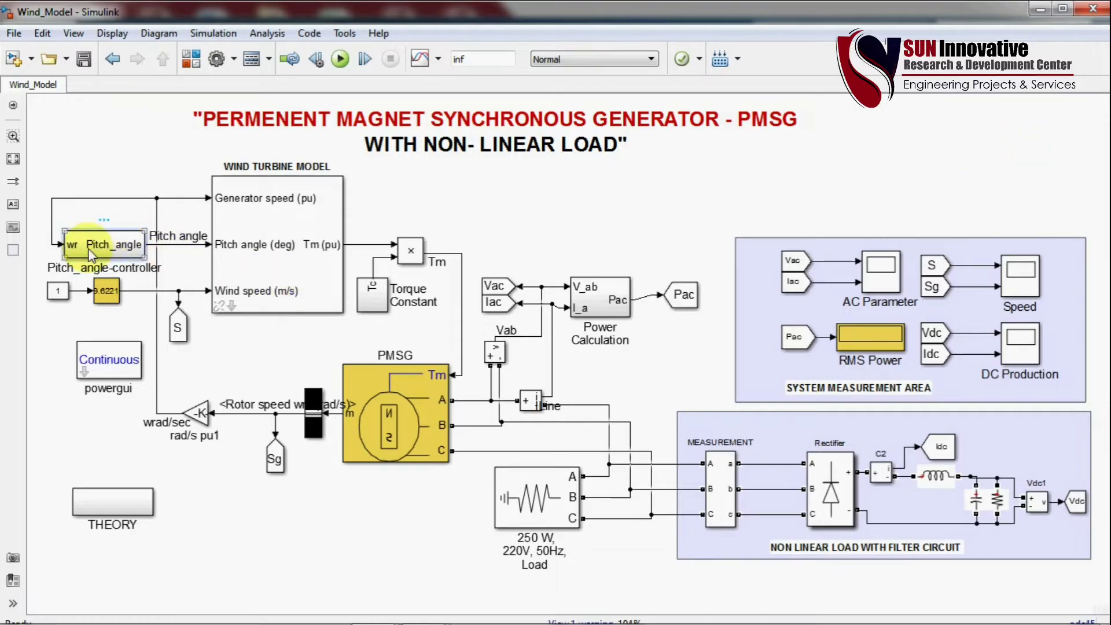
pyautogui.click(107, 120)
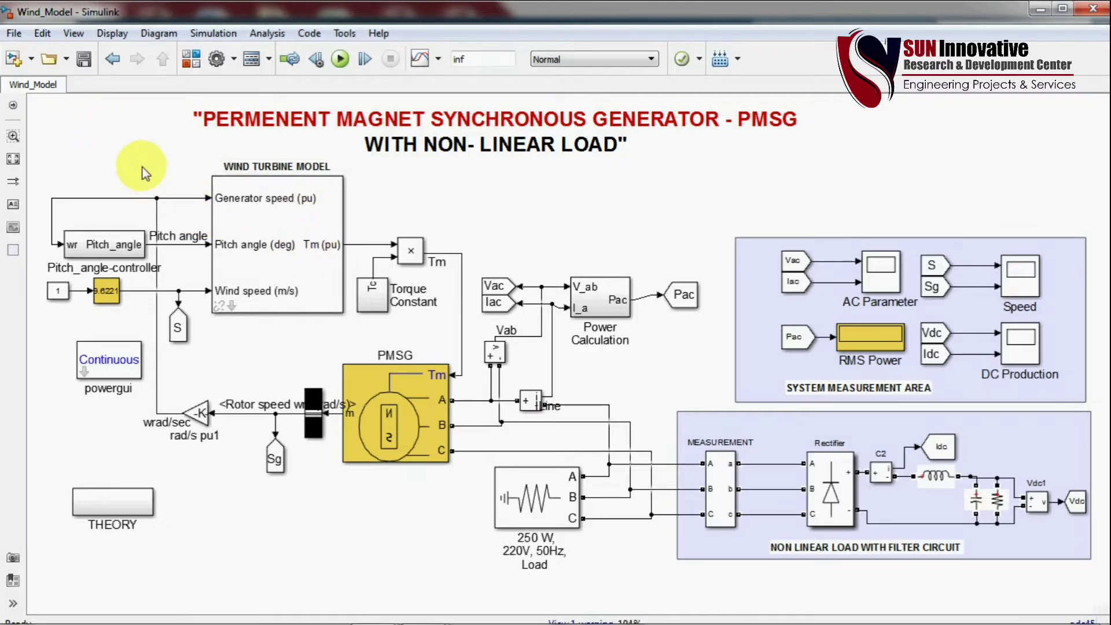
pyautogui.moveTo(100, 169); pyautogui.dragTo(336, 291)
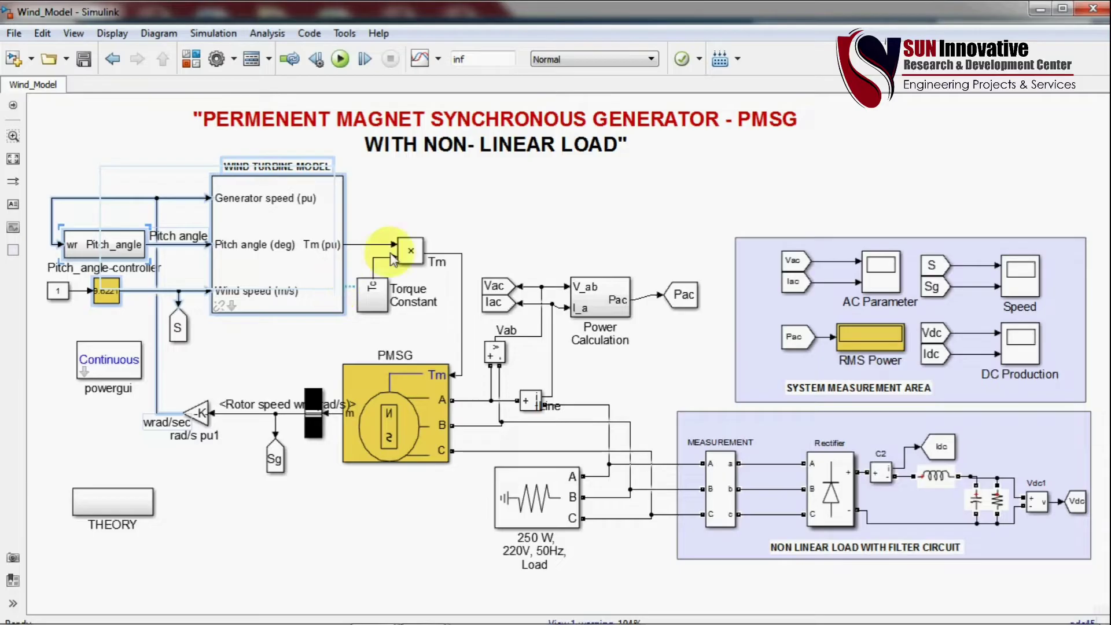
pyautogui.click(460, 213)
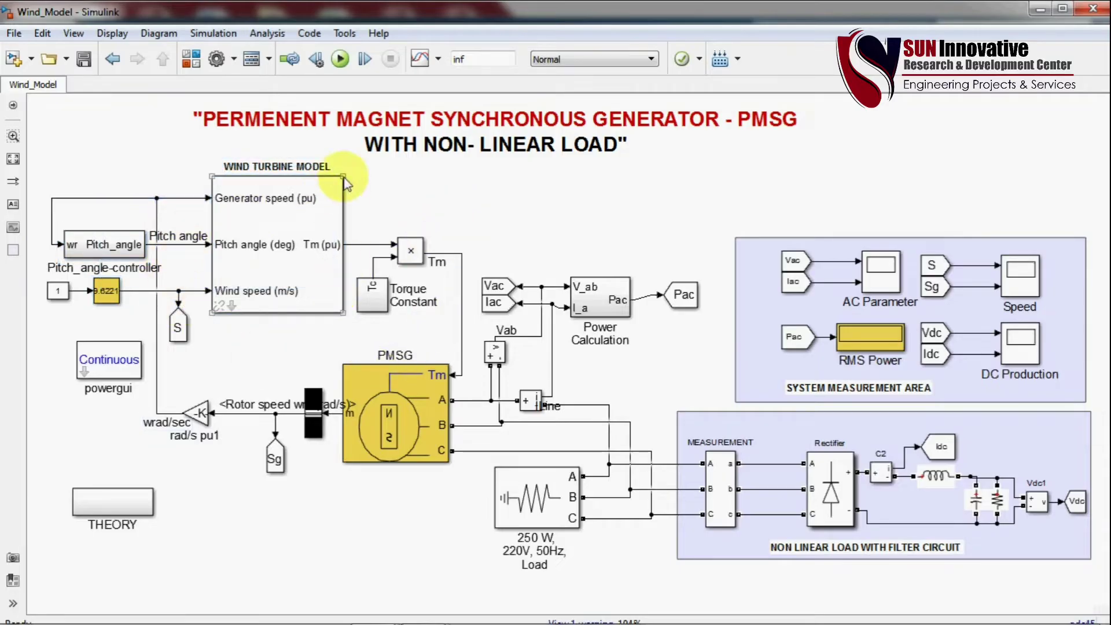
pyautogui.click(232, 312)
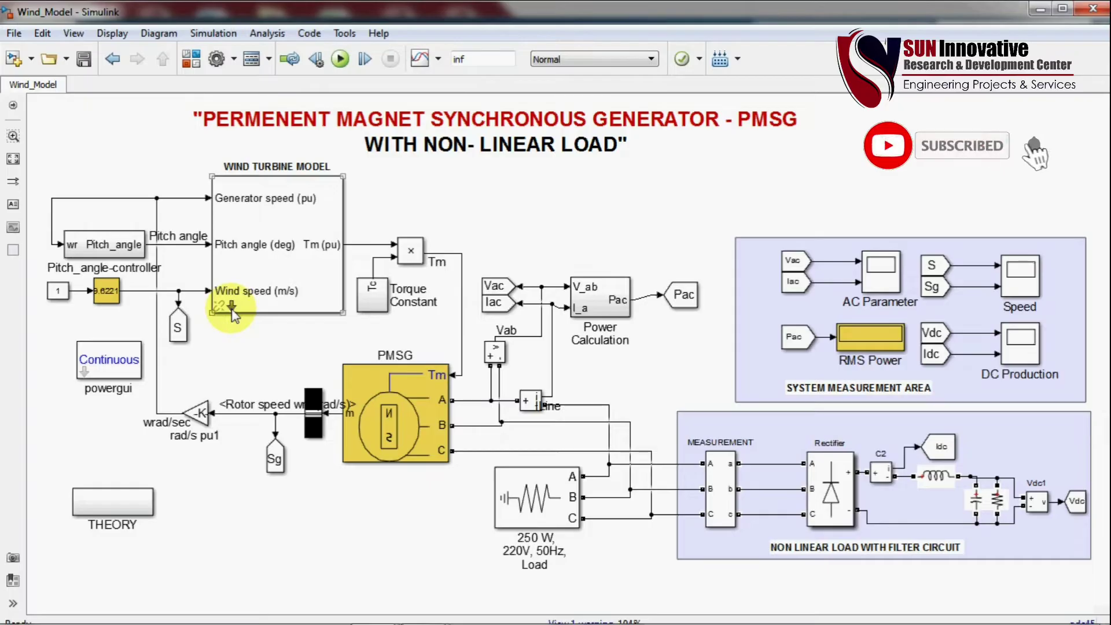
pyautogui.click(280, 245)
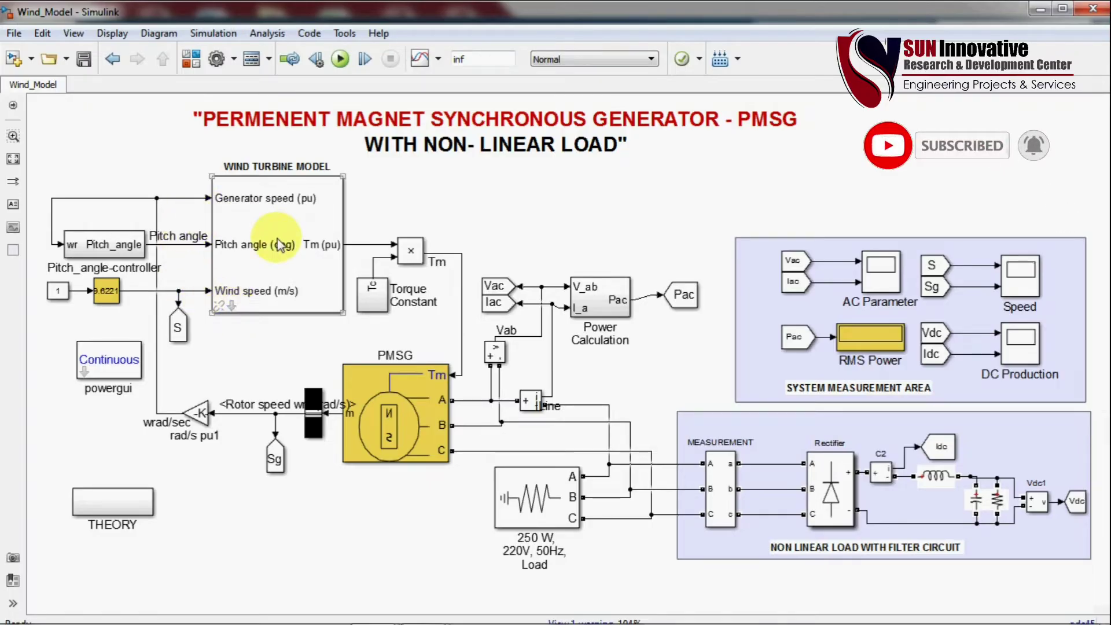
# Look inside the wind turbine model at the Product block, the P_m_pu equation and the cp(lambda,beta) block, and return to the top level.
pyautogui.click(231, 305)
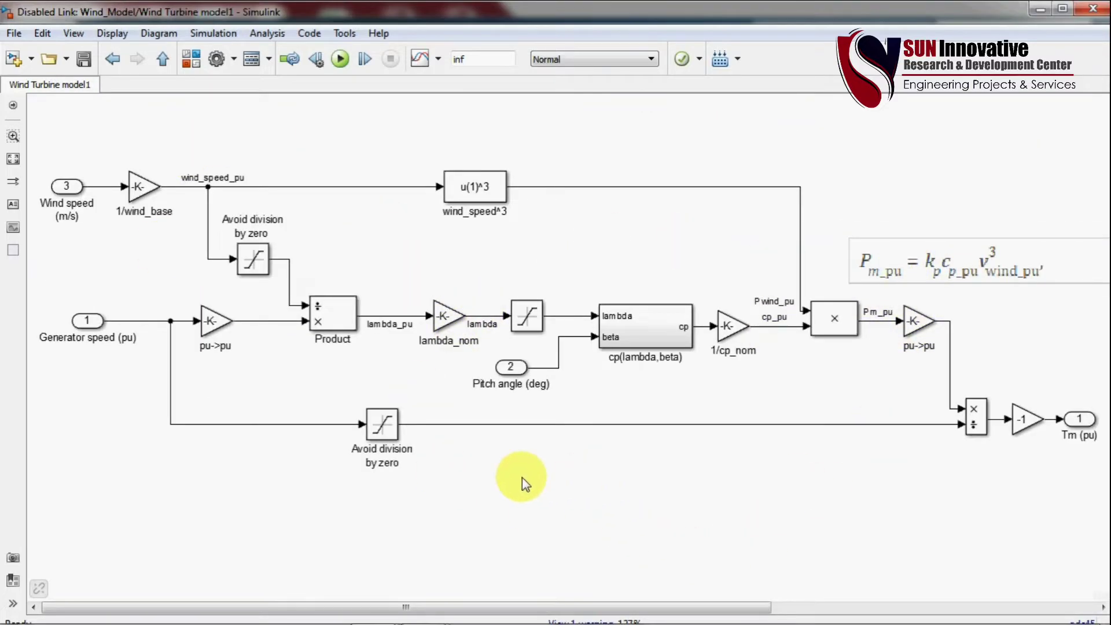
pyautogui.click(319, 316)
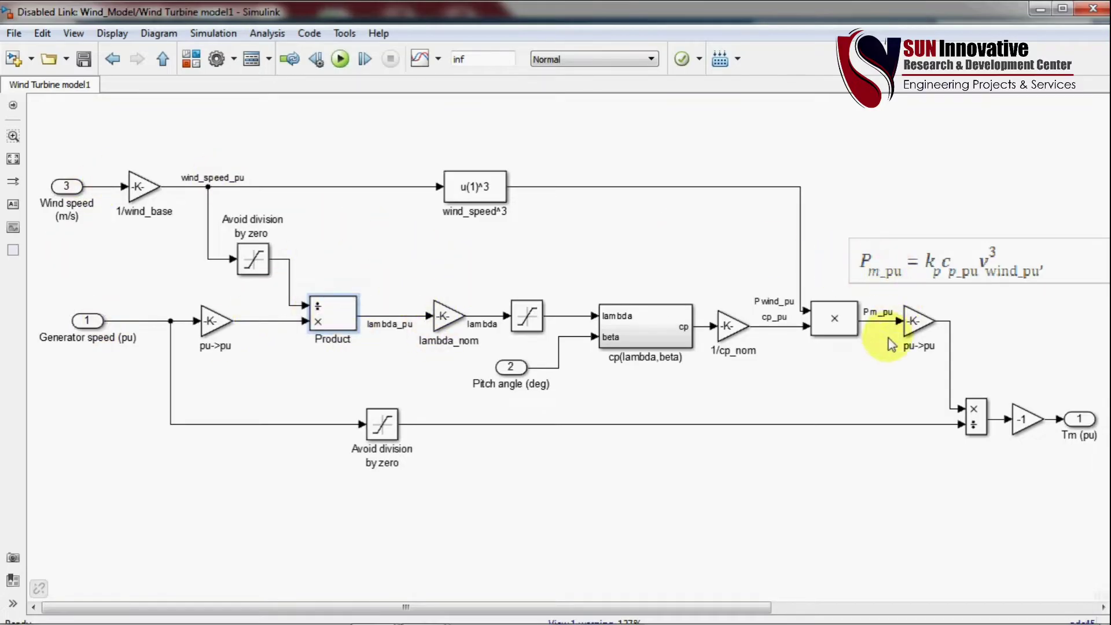
pyautogui.click(886, 272)
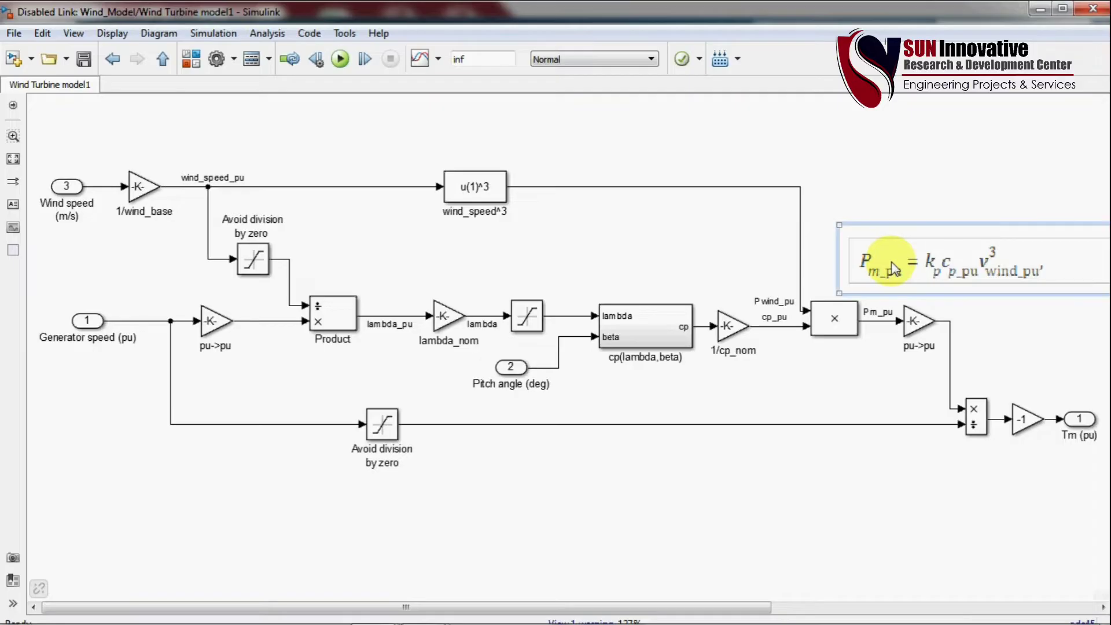
pyautogui.click(891, 301)
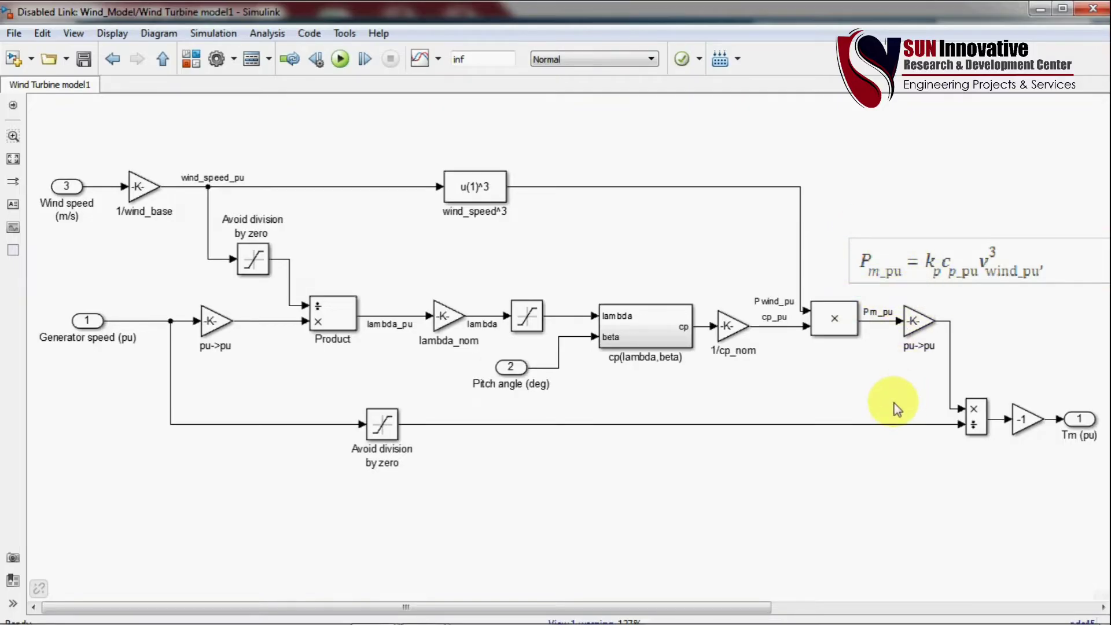
pyautogui.click(987, 266)
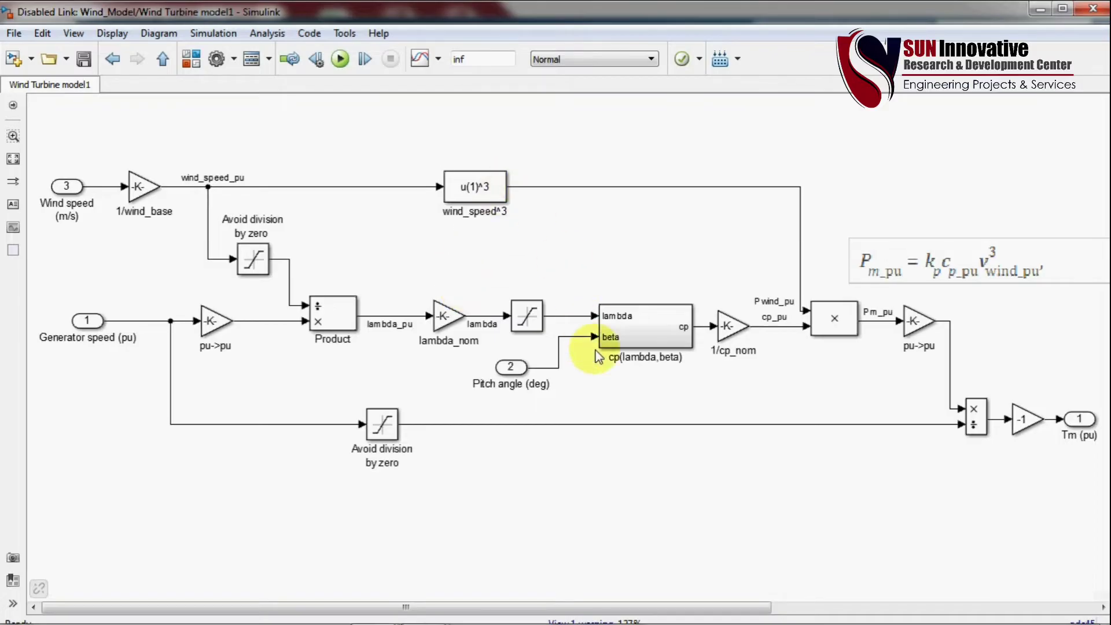
pyautogui.click(663, 328)
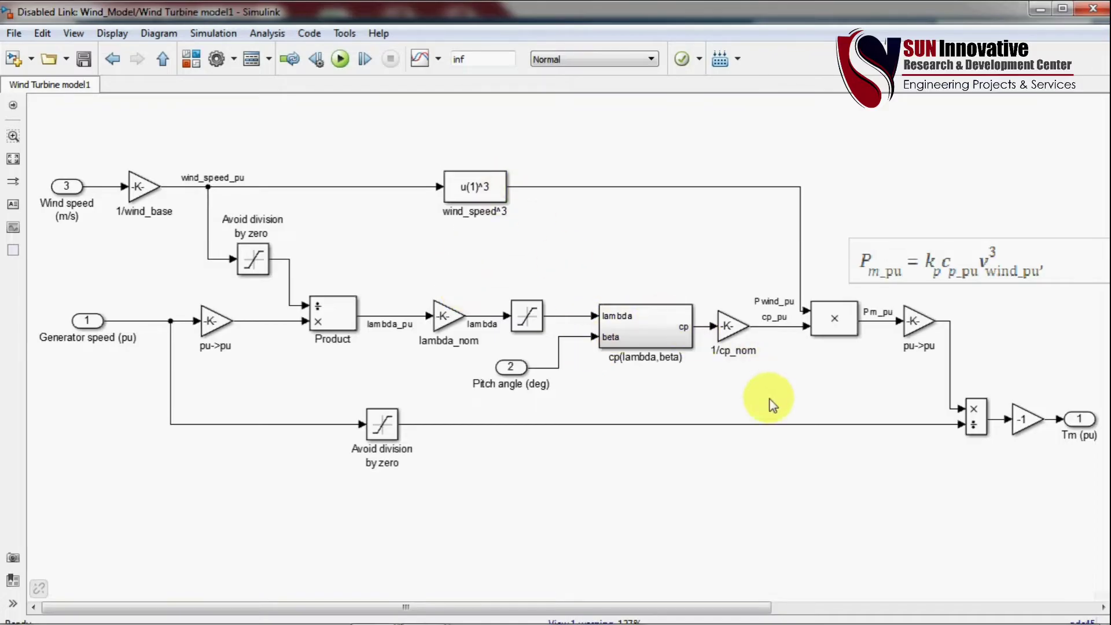
pyautogui.click(995, 277)
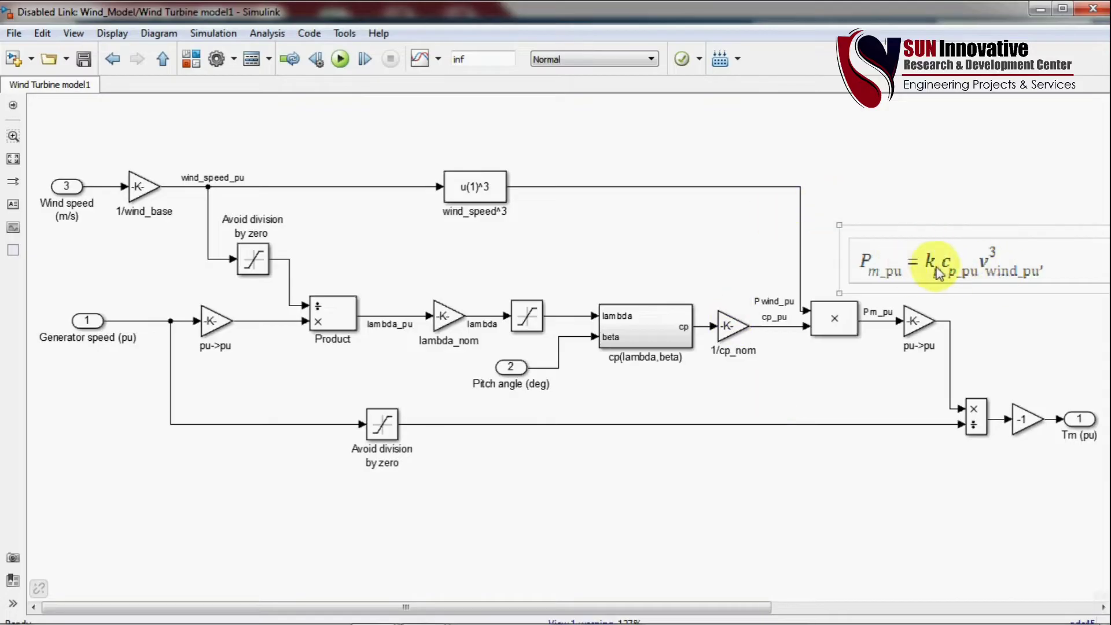
pyautogui.click(162, 59)
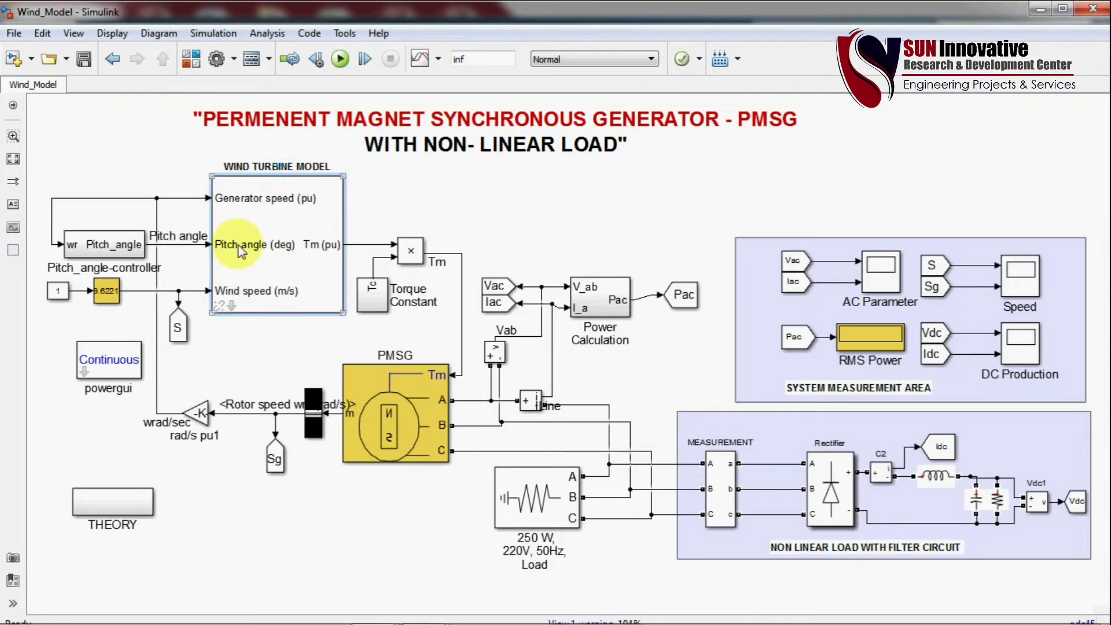
# Open the Pitch_angle-controller subsystem, compare its Rate Limiter and PI control chain with the reference picture, and return to the top level.
pyautogui.click(147, 239)
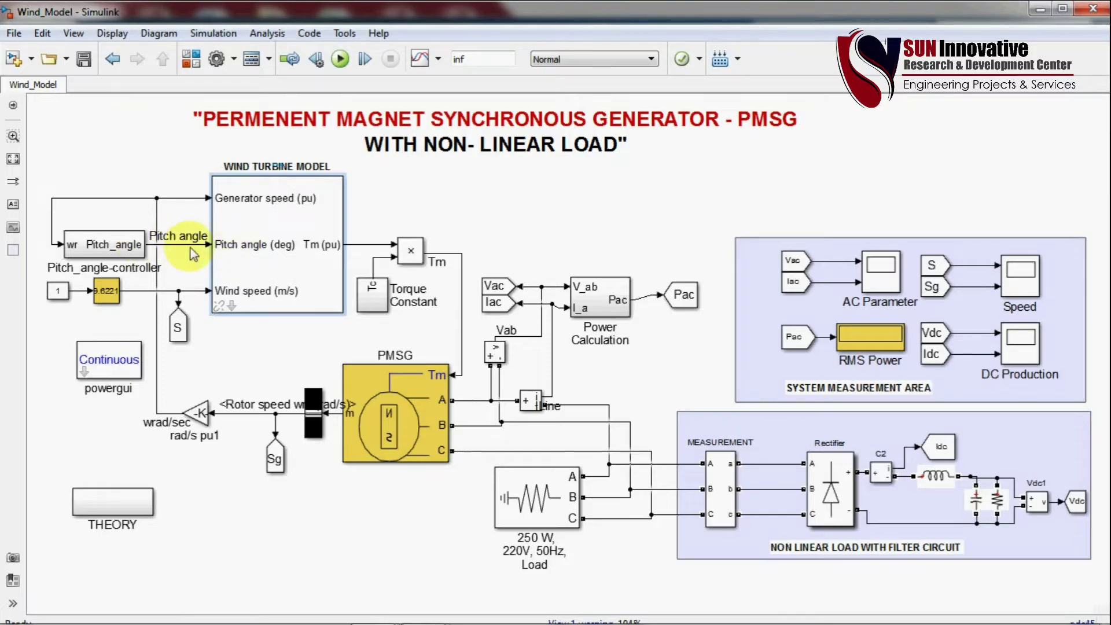
pyautogui.doubleClick(125, 245)
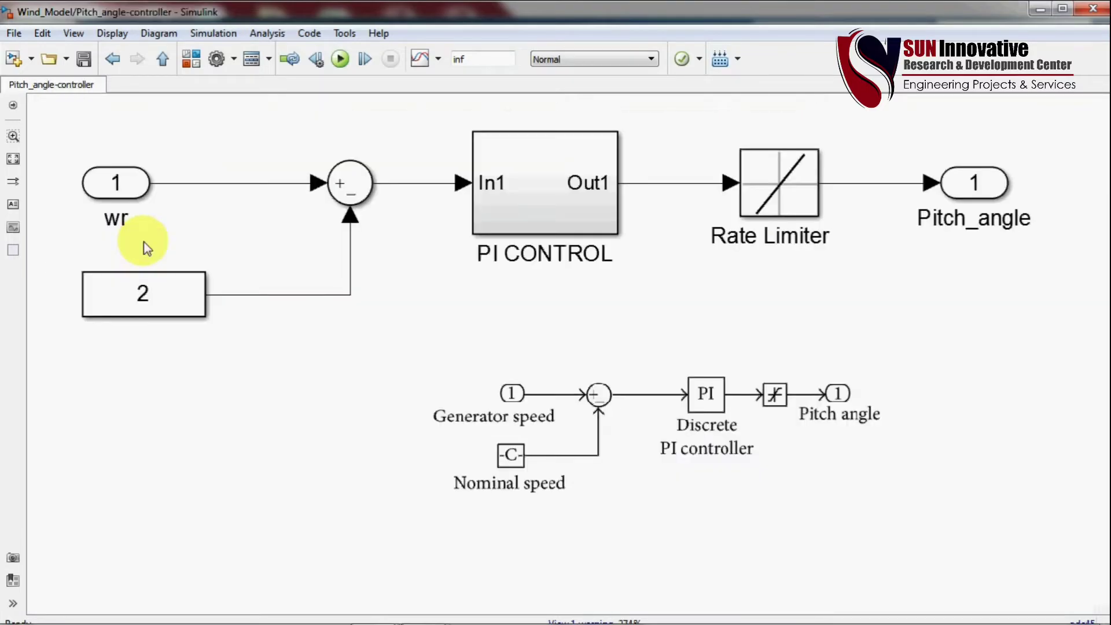
pyautogui.click(565, 442)
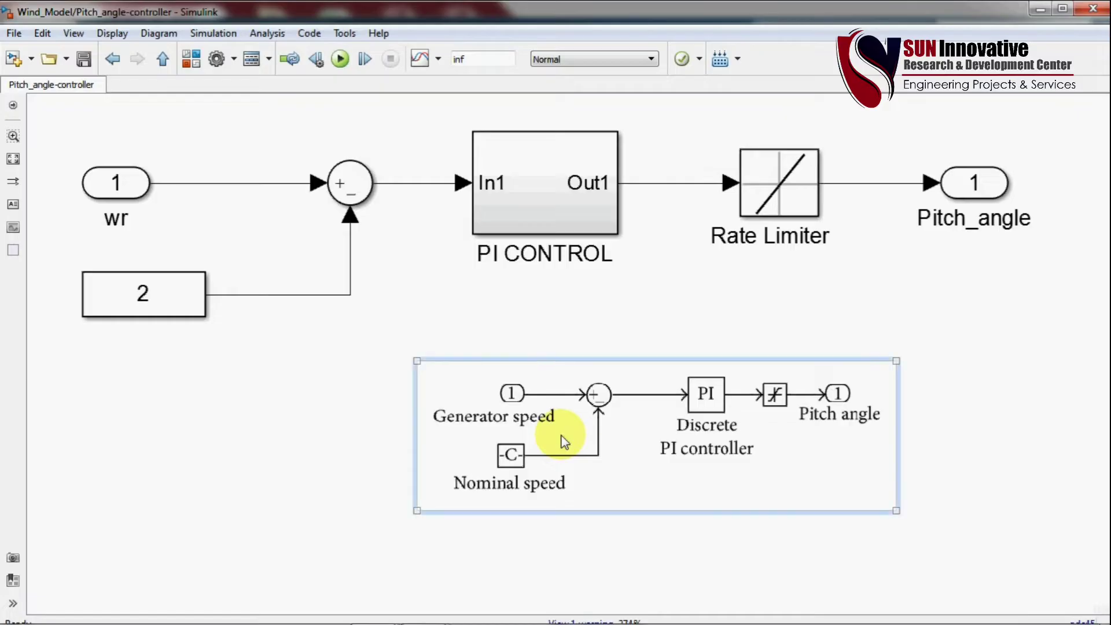
pyautogui.moveTo(417, 494); pyautogui.dragTo(417, 492)
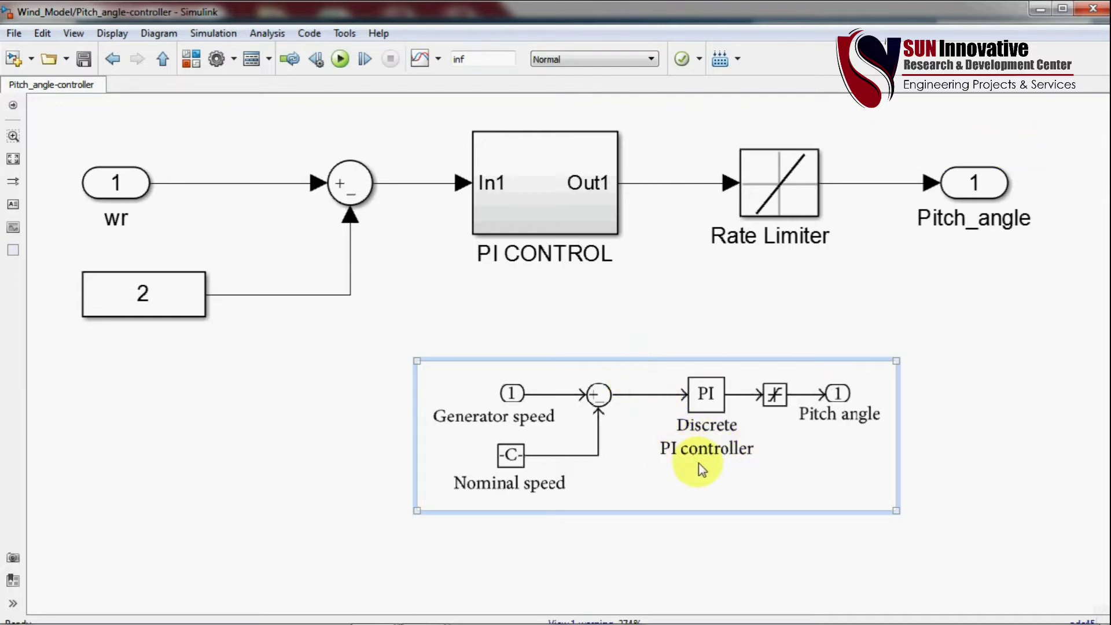
pyautogui.click(790, 215)
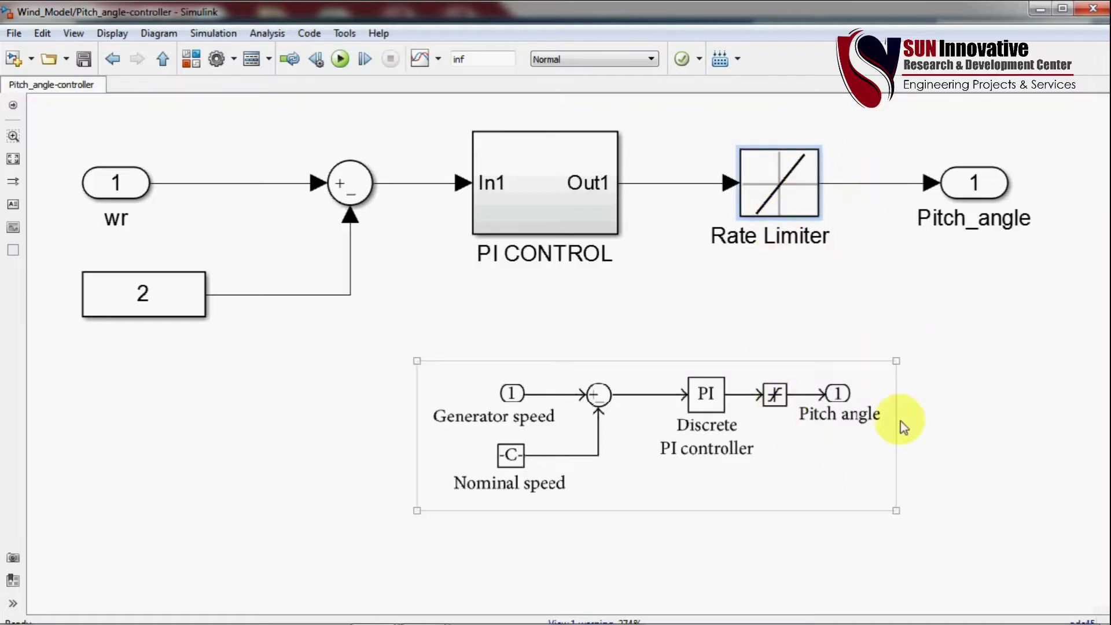
pyautogui.click(161, 58)
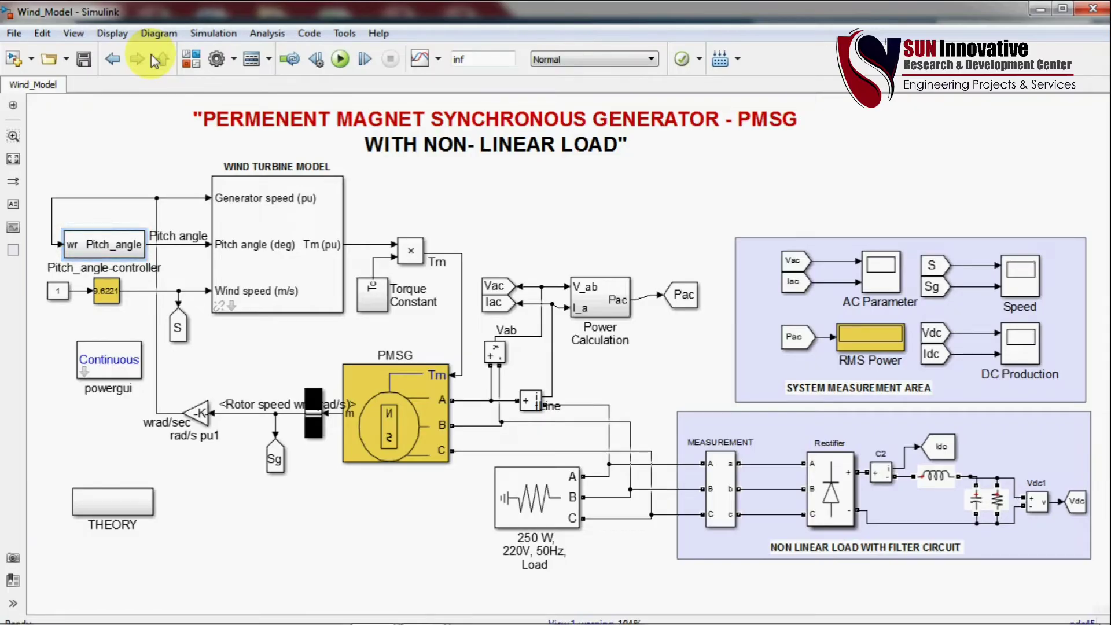
# Enlarge the yellow wind speed Slider Gain block so that its full gain value fits inside.
pyautogui.click(107, 292)
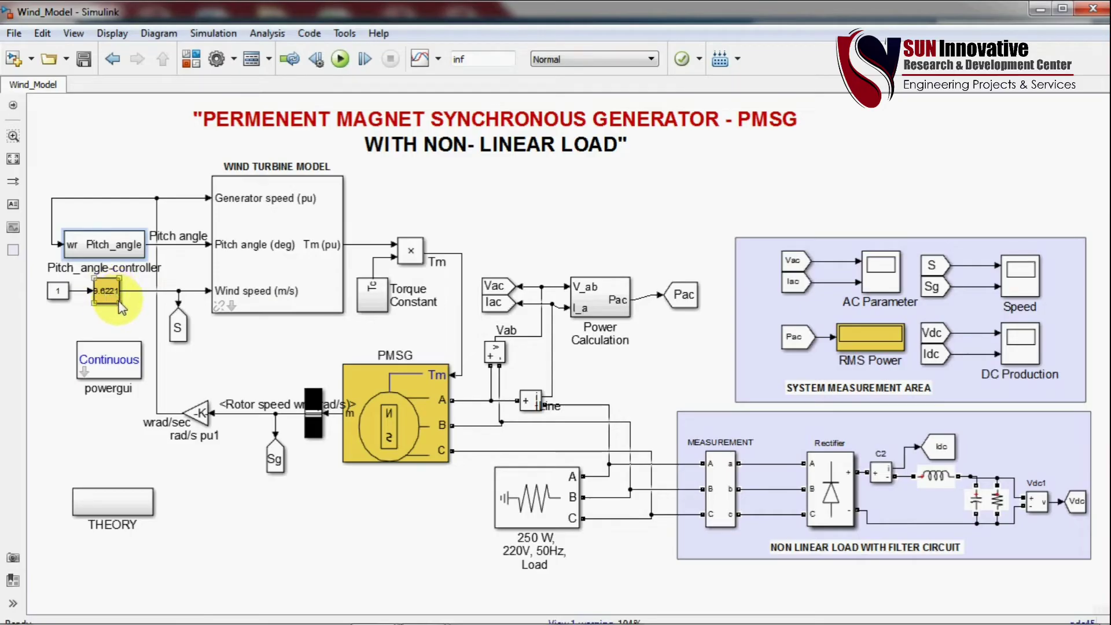
pyautogui.moveTo(120, 304); pyautogui.dragTo(136, 321)
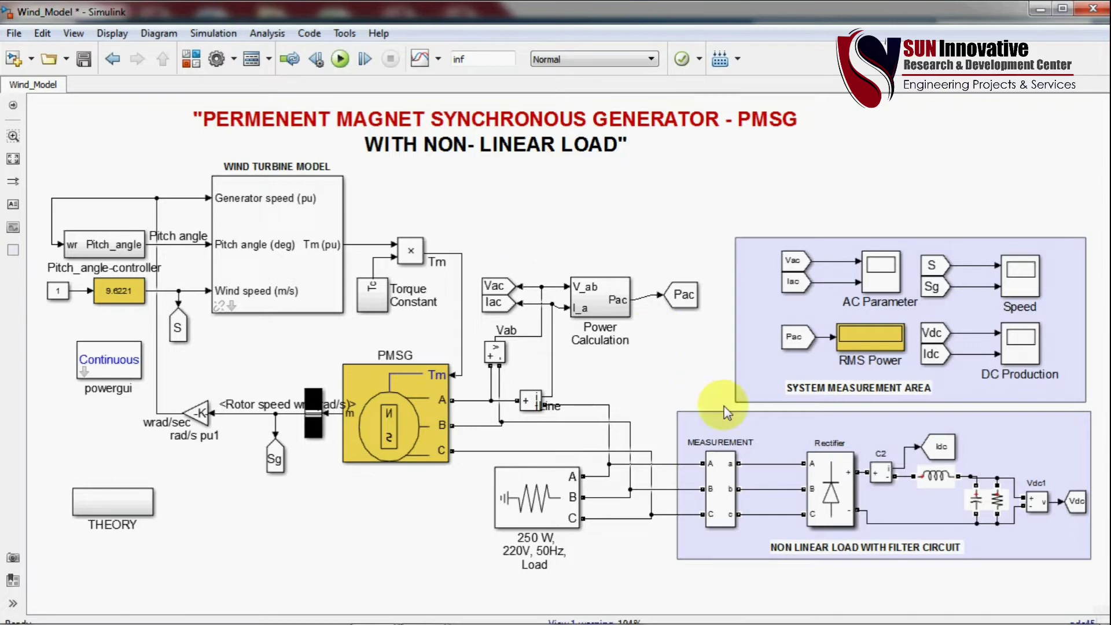
pyautogui.click(826, 276)
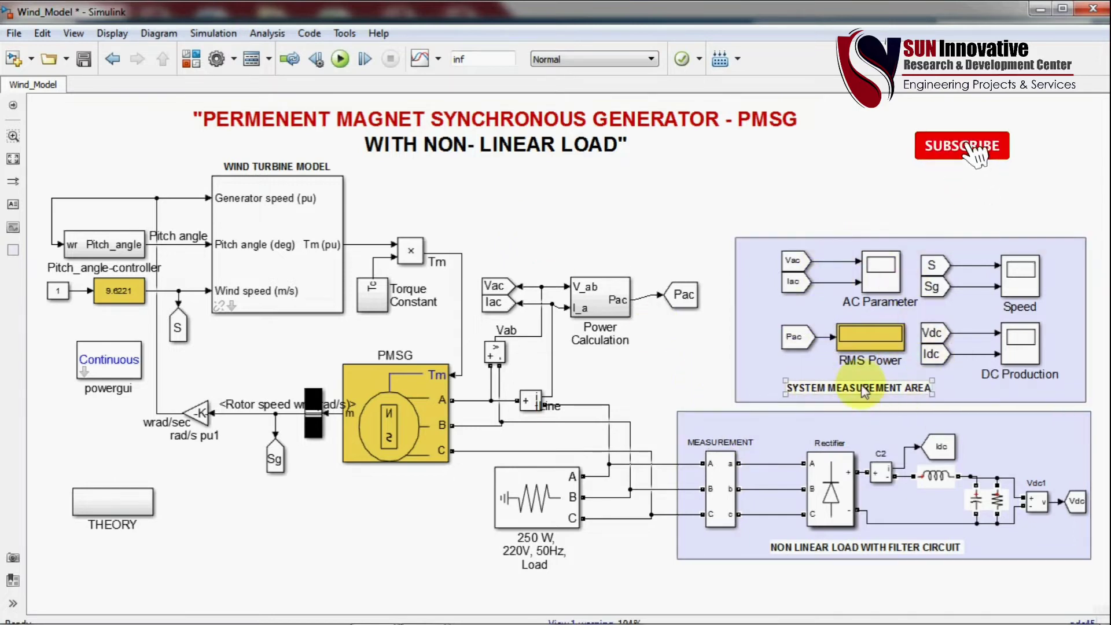
# Open the PMSG block parameters and examine the configuration: phases, back EMF waveform, rotor type, mechanical input and preset model.
pyautogui.click(426, 433)
pyautogui.doubleClick(426, 433)
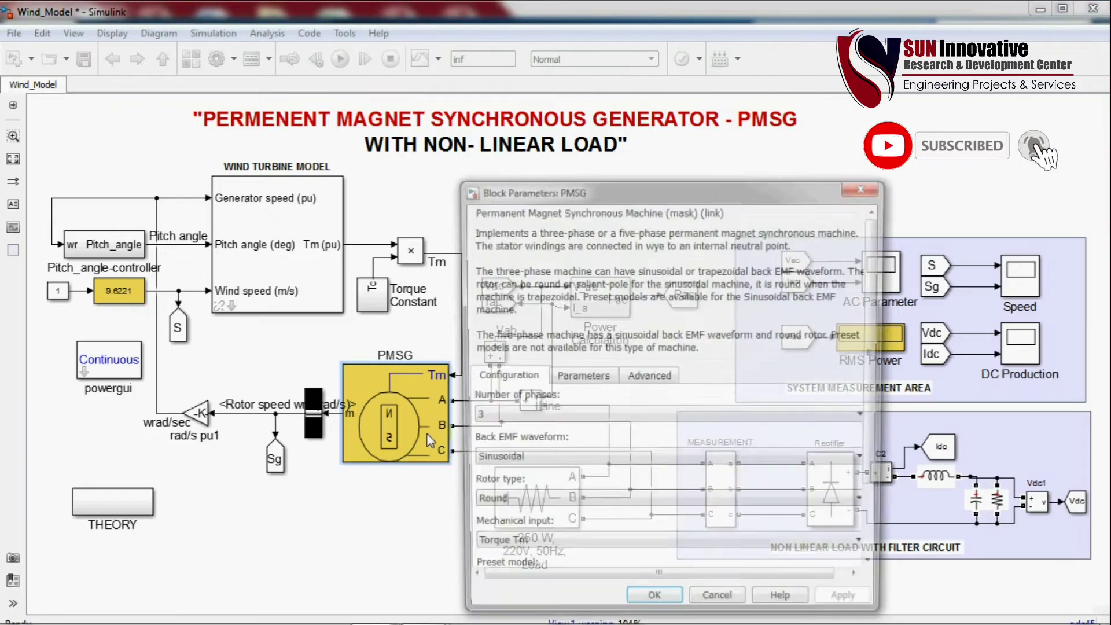
pyautogui.moveTo(579, 189); pyautogui.dragTo(514, 53)
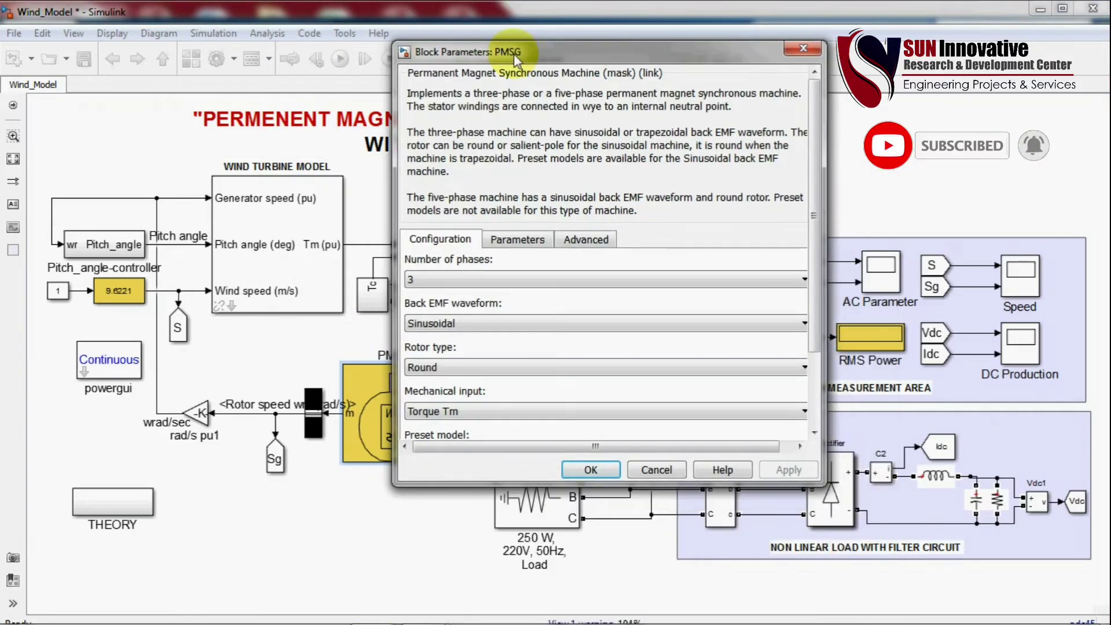
pyautogui.moveTo(810, 151); pyautogui.dragTo(810, 249)
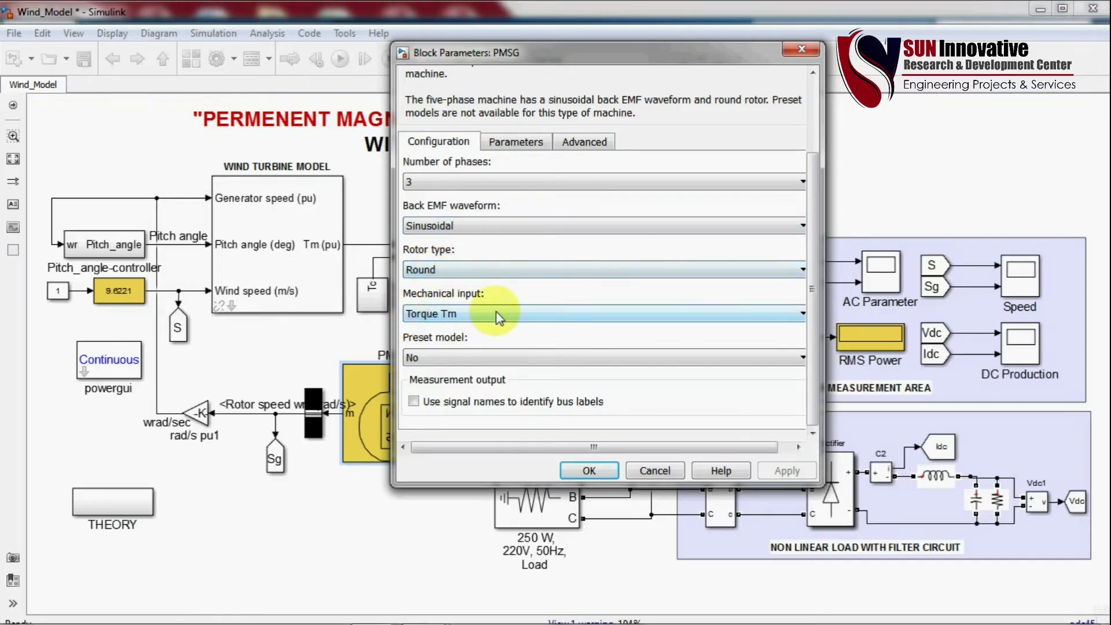
# Review the PMSG's stator resistance, armature inductance, flux linkage, inertia and initial condition parameters, and close the block settings.
pyautogui.click(517, 143)
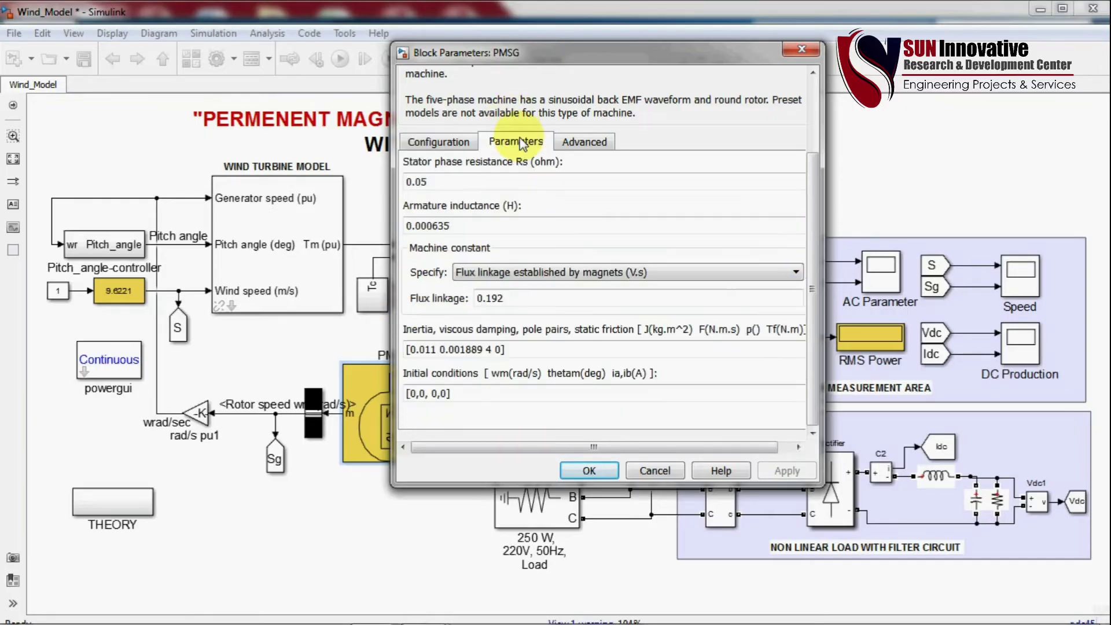
pyautogui.doubleClick(481, 183)
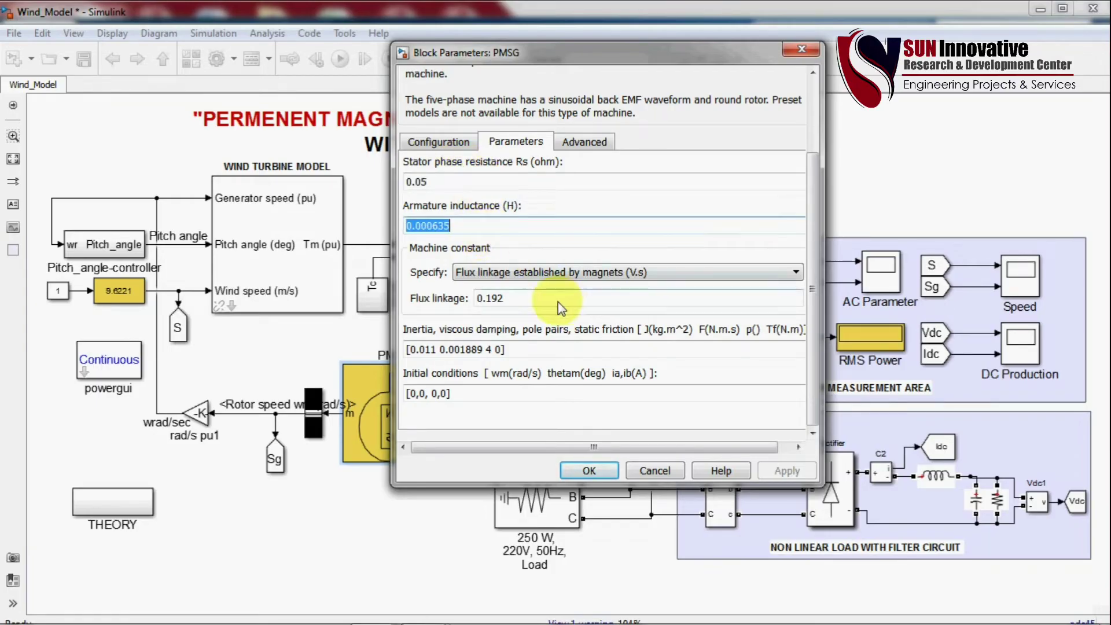
pyautogui.press('Tab')
pyautogui.press('Tab')
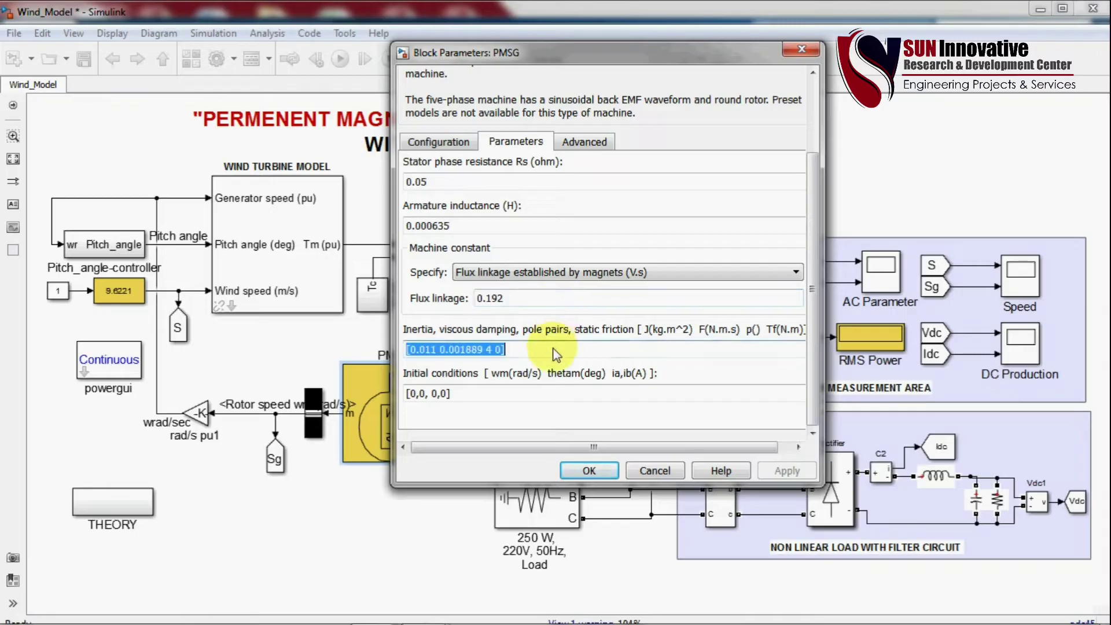
pyautogui.press('Tab')
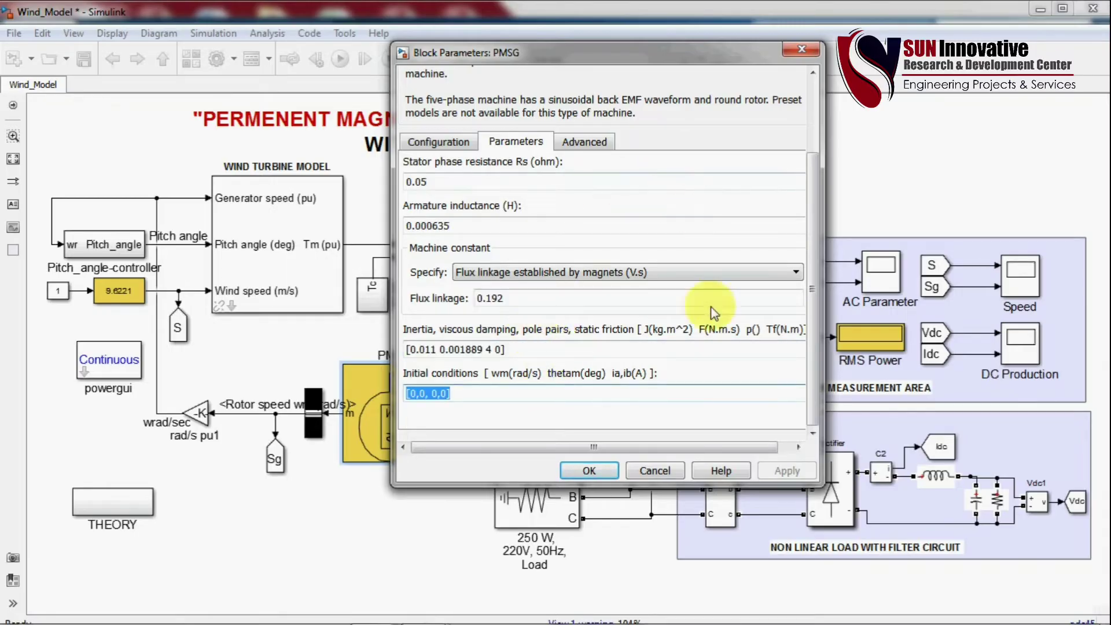
pyautogui.click(606, 469)
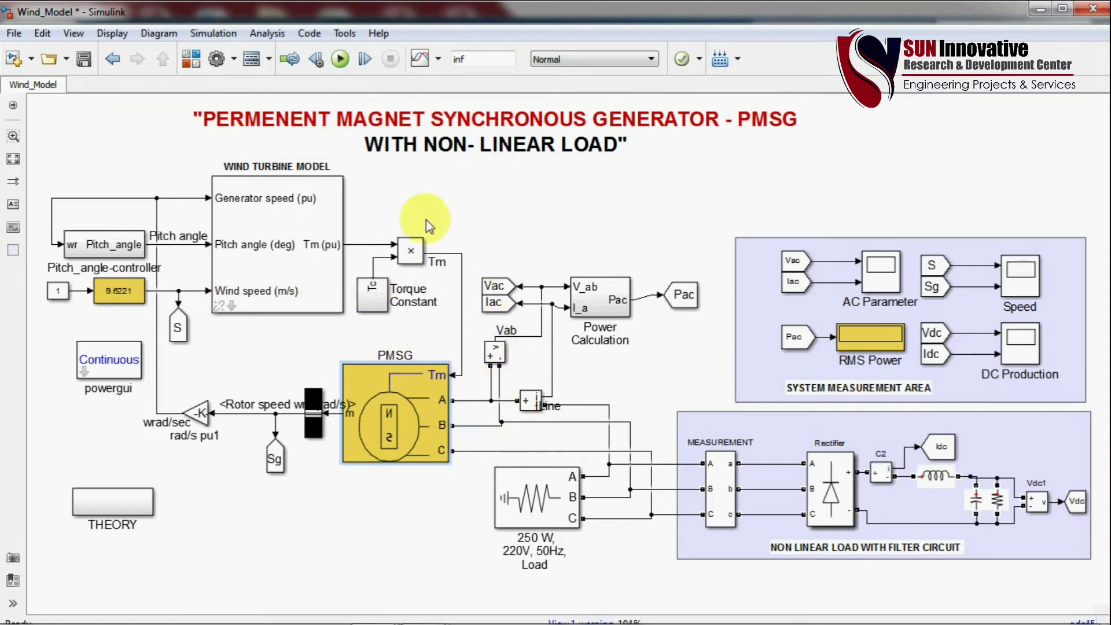
# Open the wind speed Slider Gain control, place it clear of its block, and start the simulation.
pyautogui.click(536, 243)
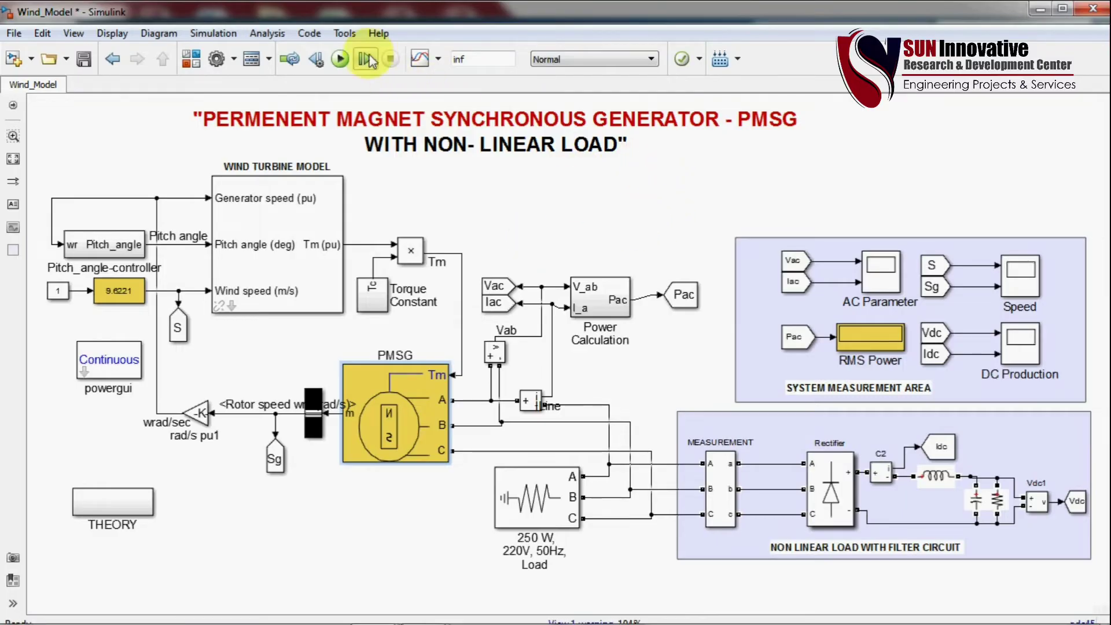
pyautogui.click(341, 59)
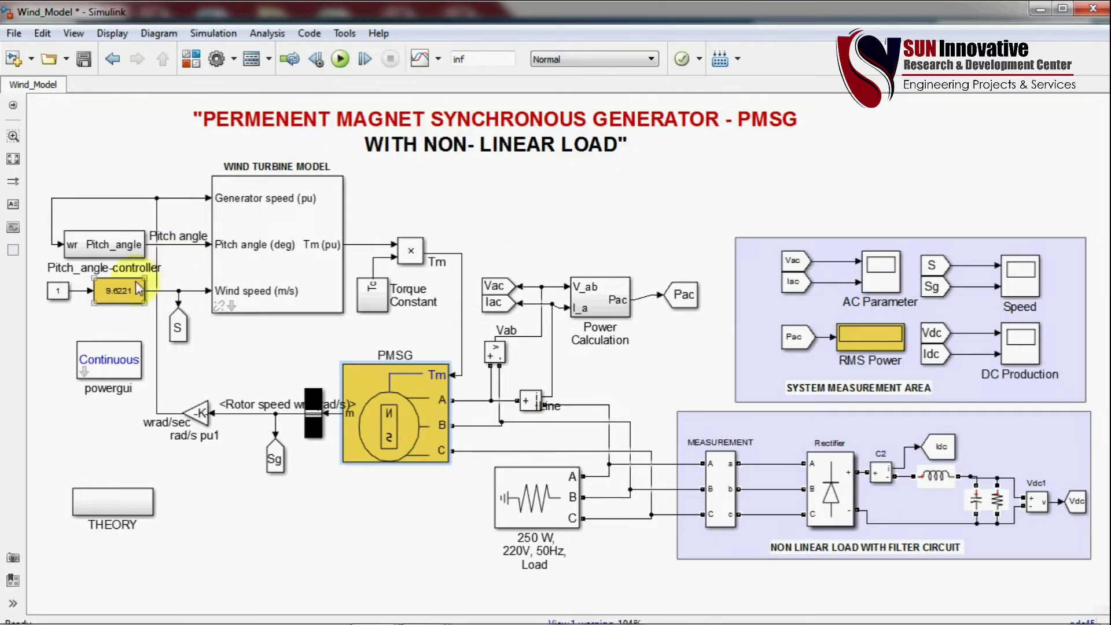
pyautogui.doubleClick(130, 286)
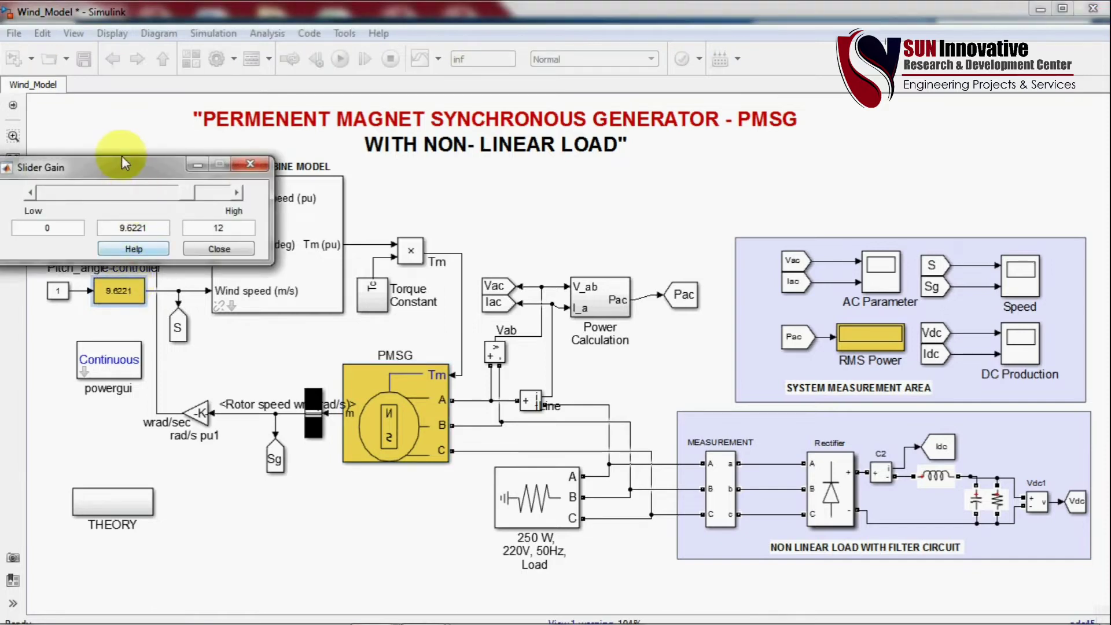
pyautogui.moveTo(116, 166); pyautogui.dragTo(224, 152)
pyautogui.click(900, 280)
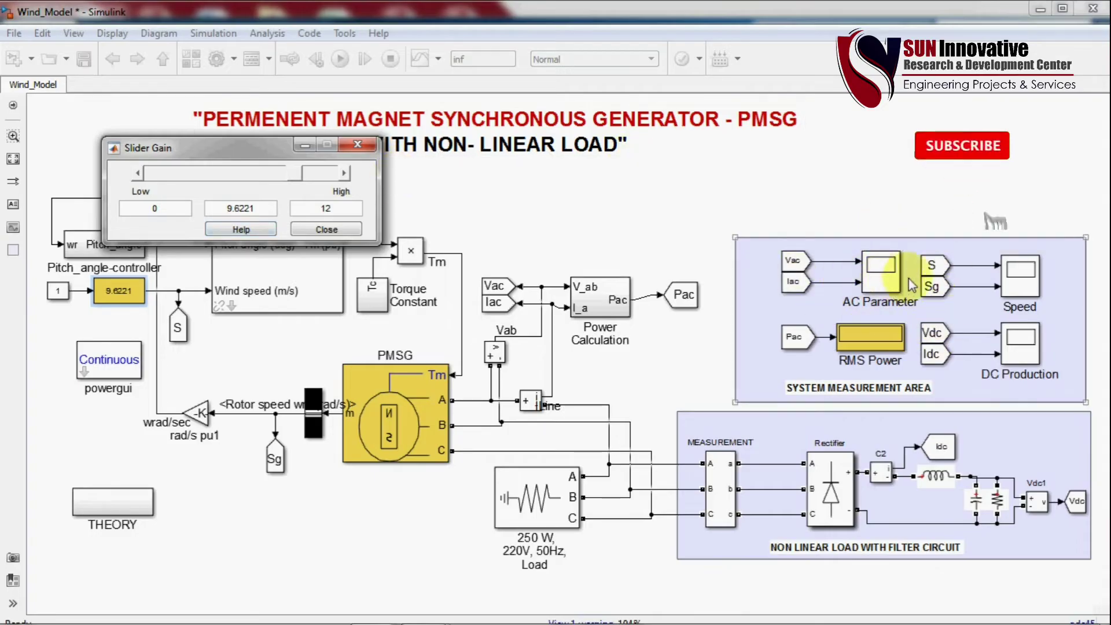
pyautogui.click(741, 292)
pyautogui.click(341, 59)
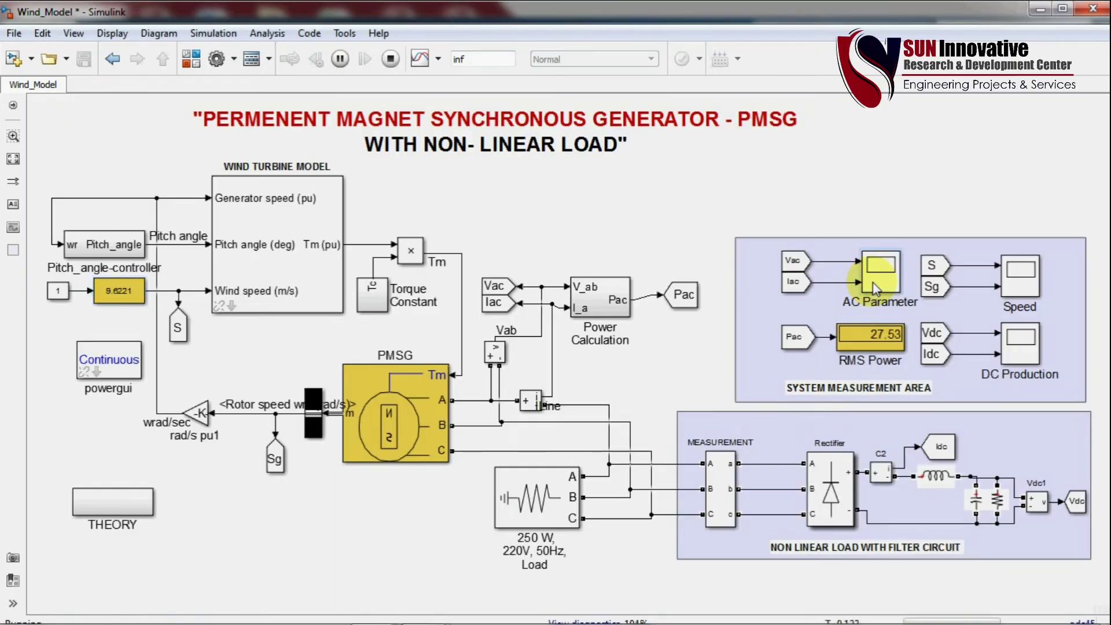
# Show the AC Parameter scope alongside the Slider Gain control and fit the voltage and current plots to their data.
pyautogui.doubleClick(875, 287)
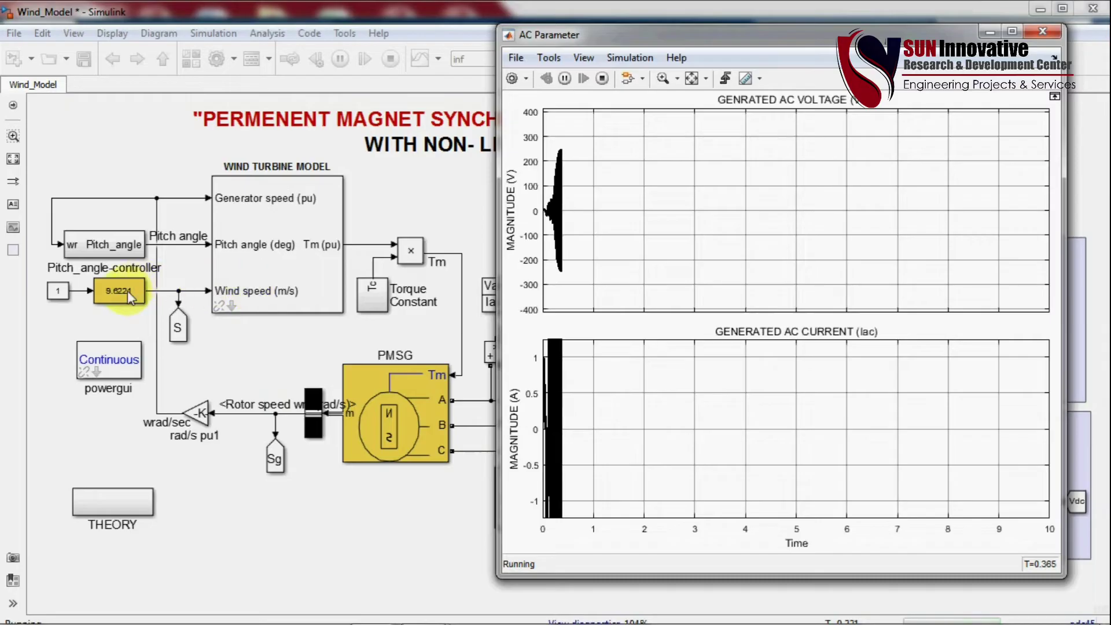
pyautogui.moveTo(454, 617)
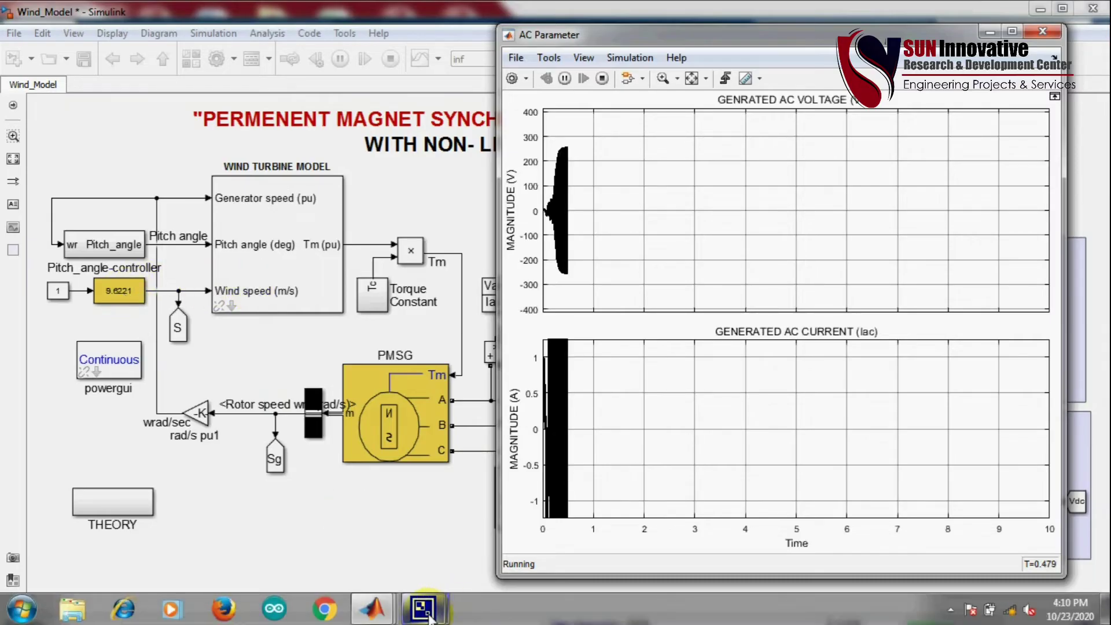
pyautogui.moveTo(423, 608)
pyautogui.moveTo(359, 532)
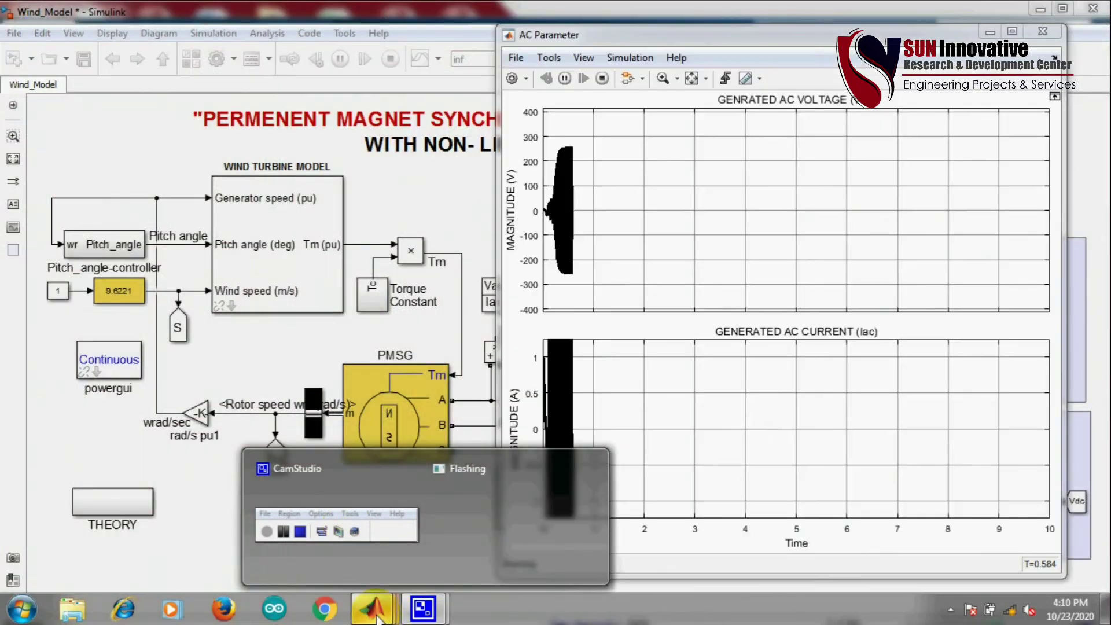
pyautogui.moveTo(372, 608)
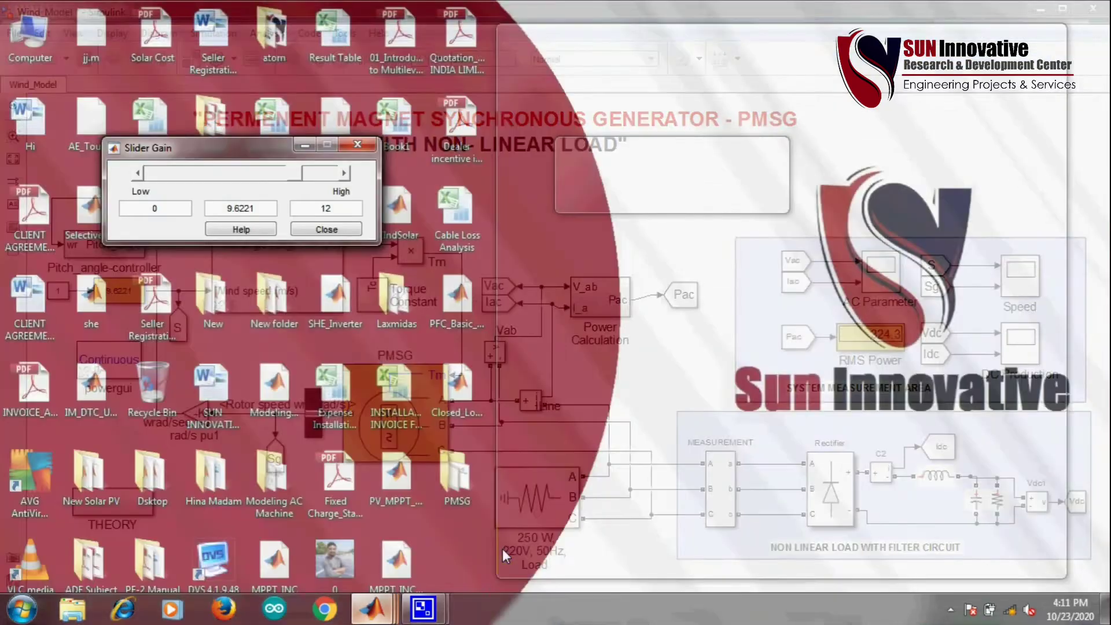
pyautogui.click(503, 549)
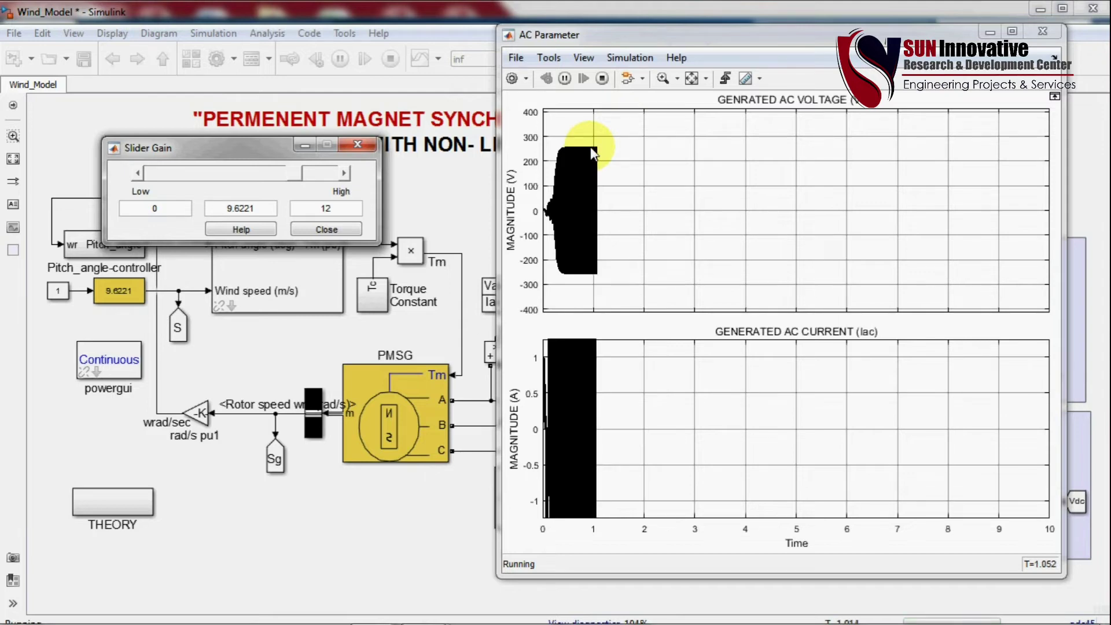
pyautogui.click(692, 79)
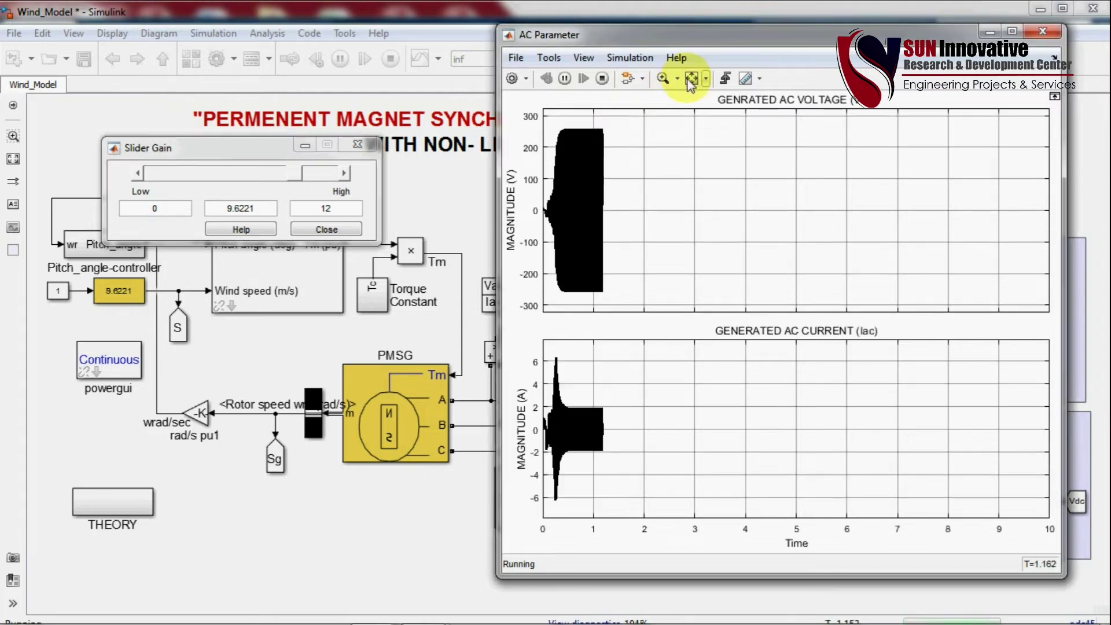
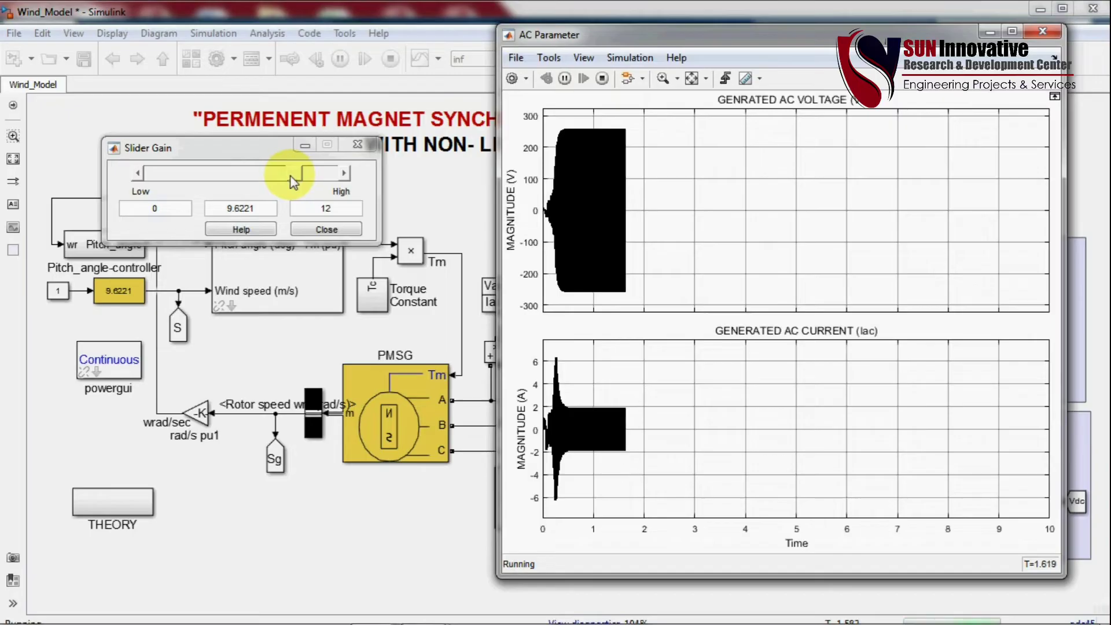
# Vary the wind speed gain during the simulation, lowering it to 8.4221 and 5.2535 and raising it to 10.6175.
pyautogui.click(267, 179)
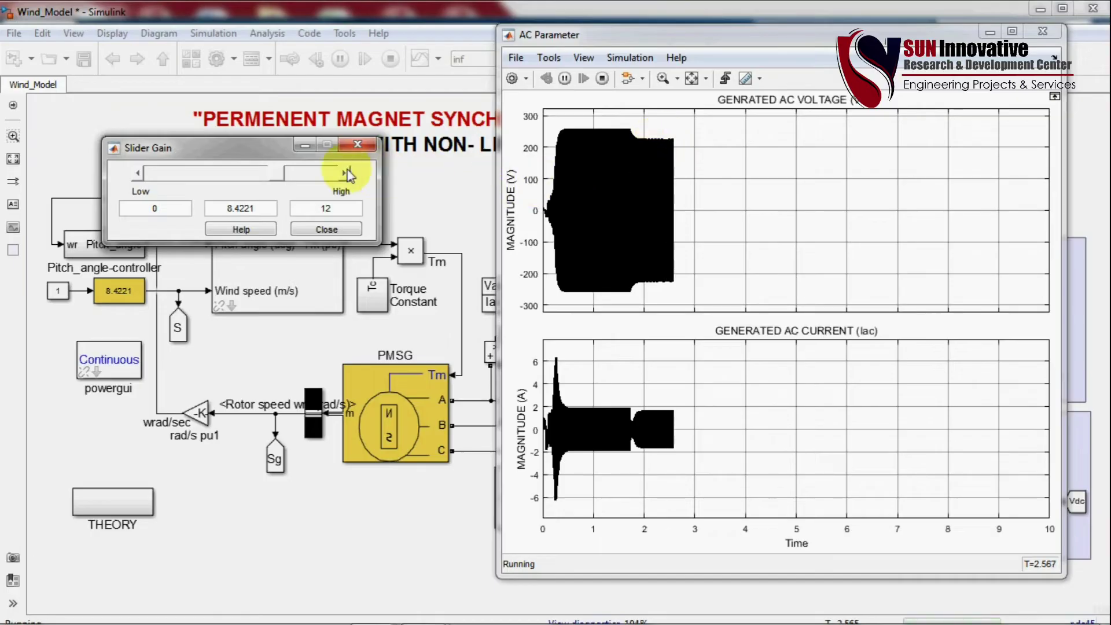
pyautogui.moveTo(240, 144); pyautogui.dragTo(253, 129)
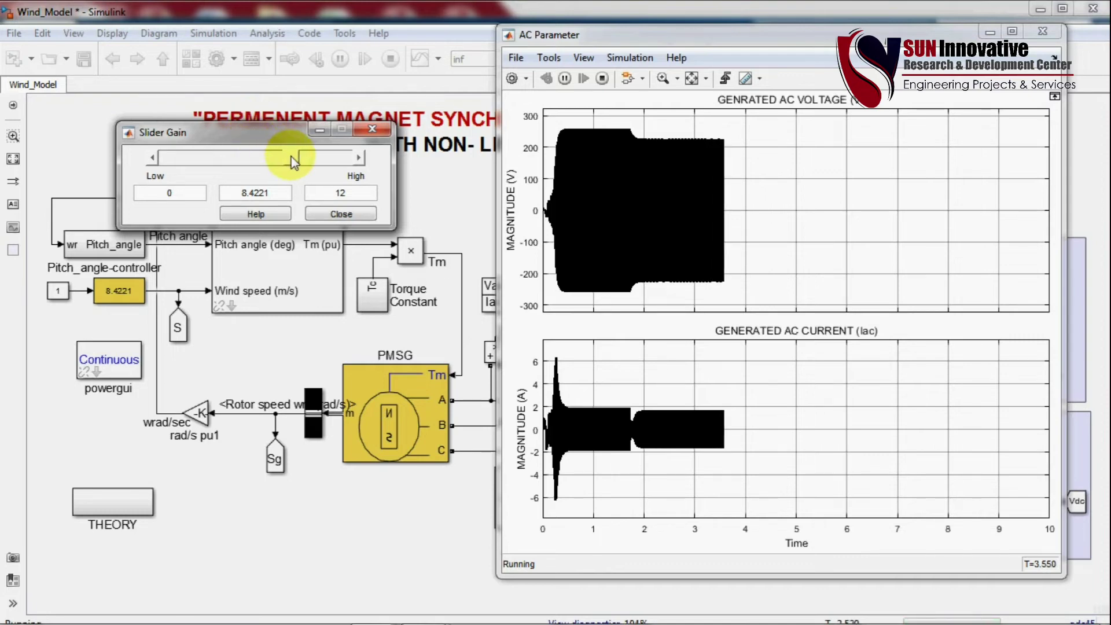
pyautogui.moveTo(294, 162); pyautogui.dragTo(248, 163)
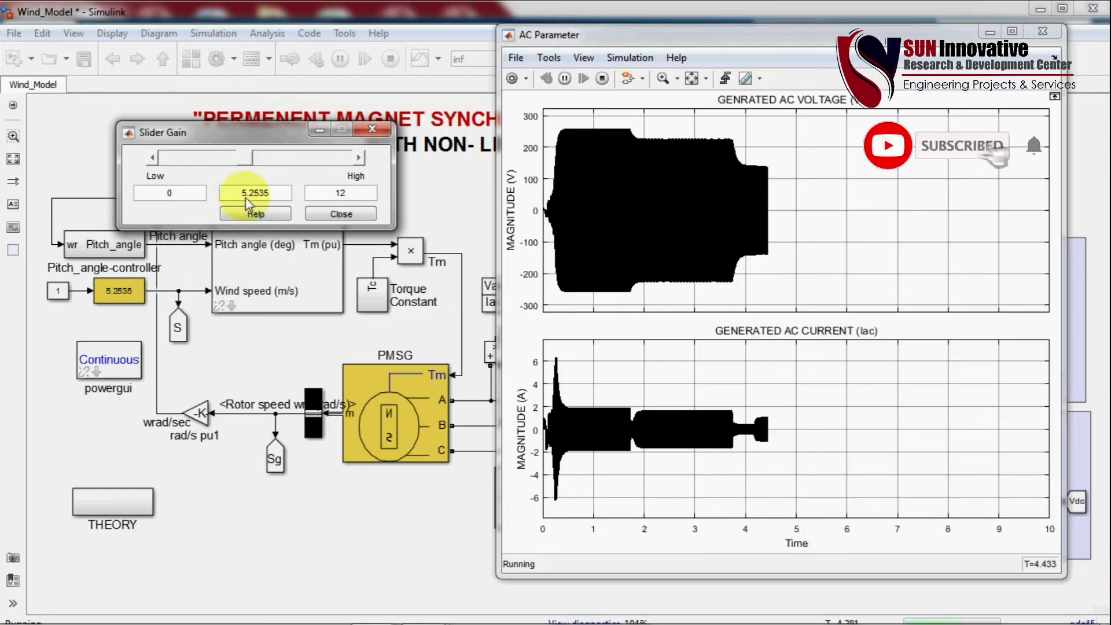
pyautogui.moveTo(243, 196); pyautogui.dragTo(256, 199)
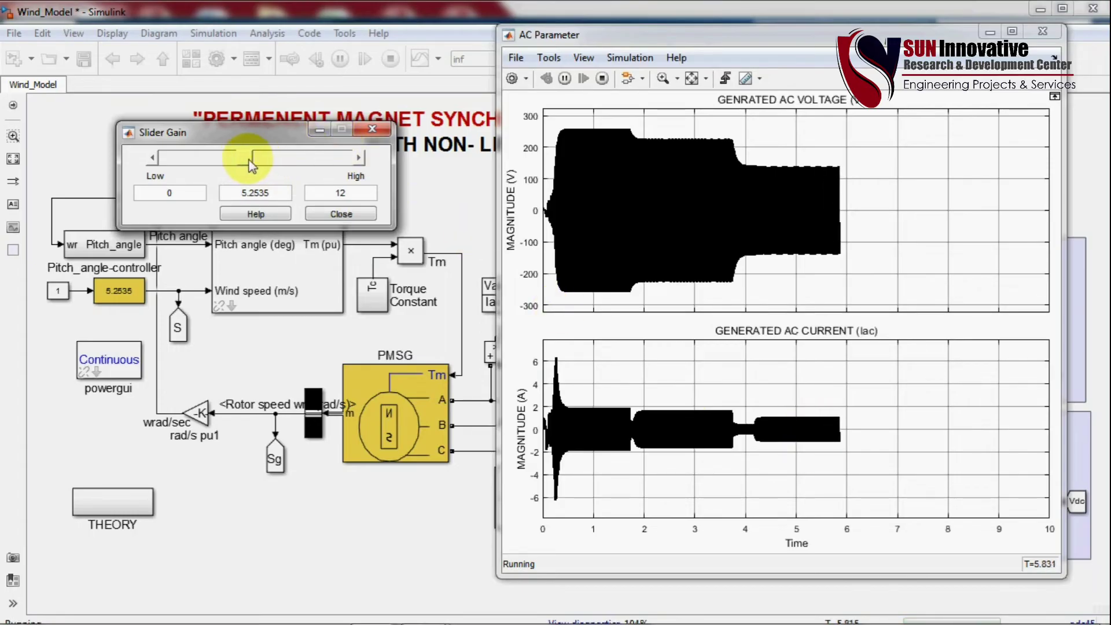
pyautogui.moveTo(248, 165); pyautogui.dragTo(324, 169)
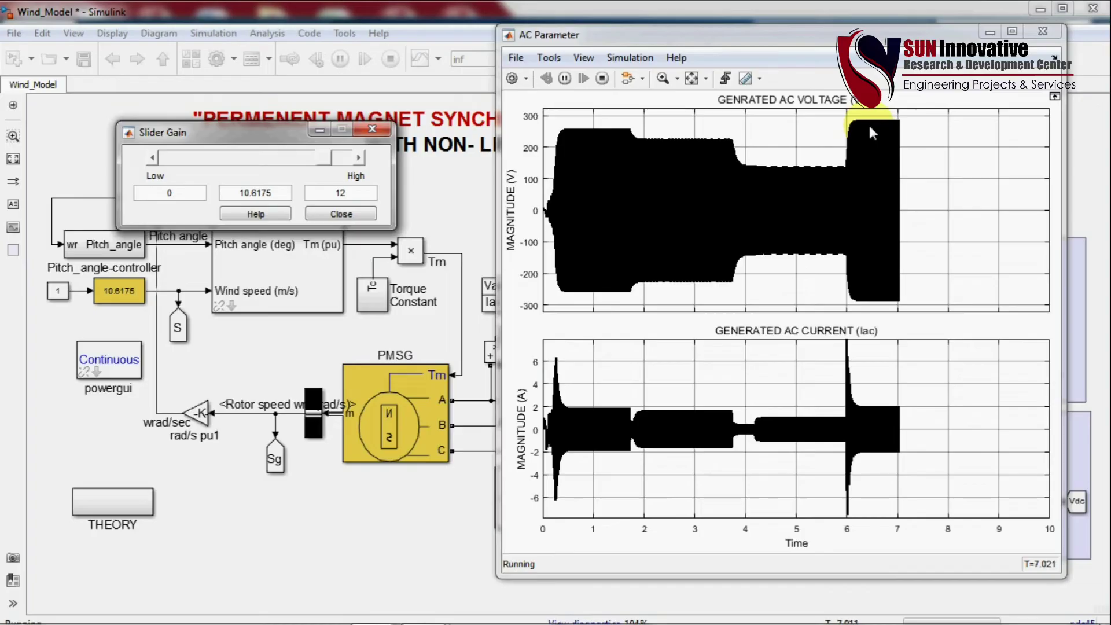
# Close the AC Parameter scope, open the Speed scope, and bring the Slider Gain control back to the front.
pyautogui.click(1043, 32)
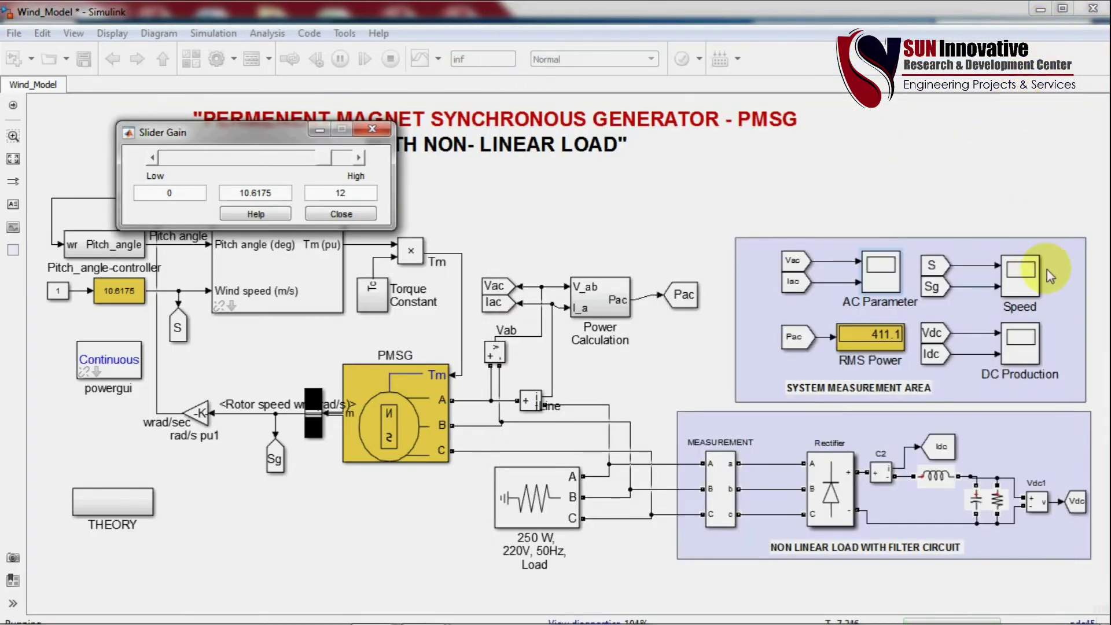
pyautogui.click(1020, 288)
pyautogui.doubleClick(1020, 287)
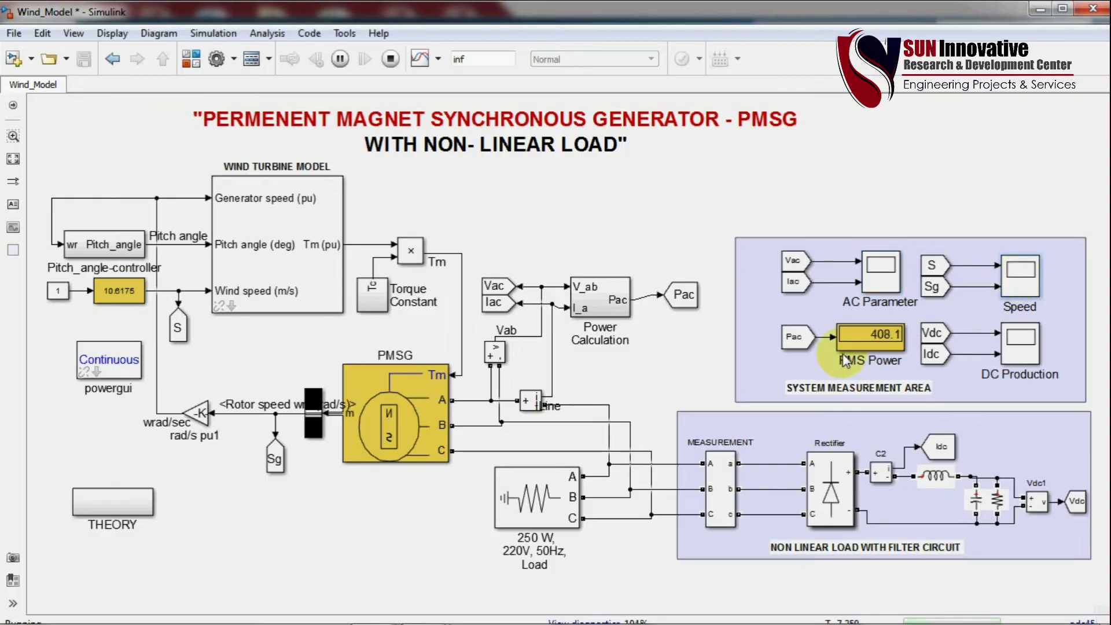
pyautogui.moveTo(430, 620)
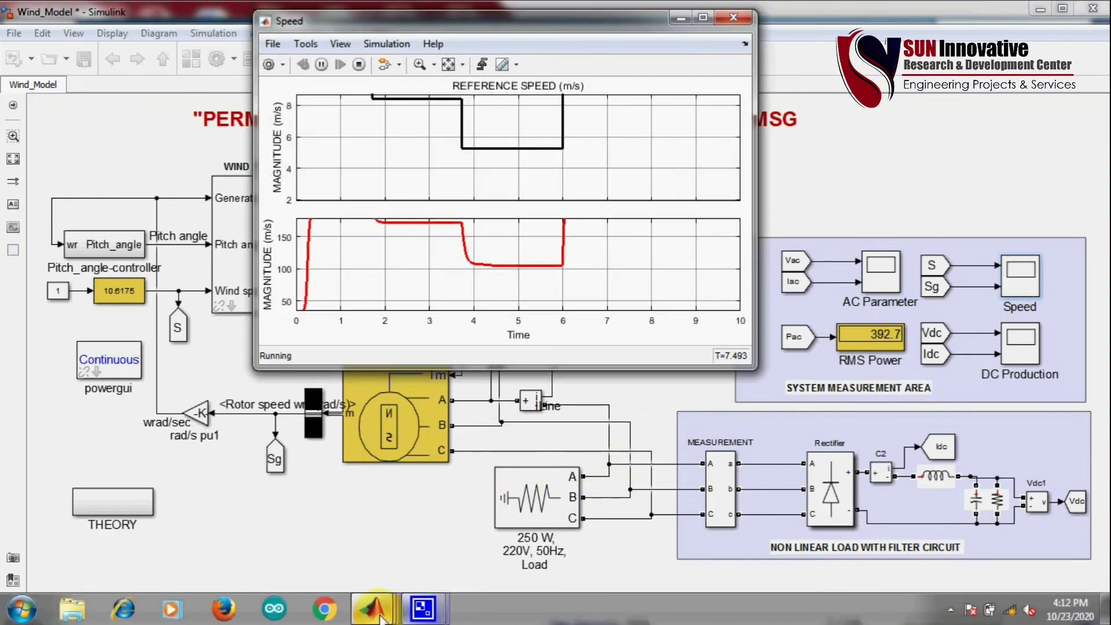
pyautogui.click(471, 517)
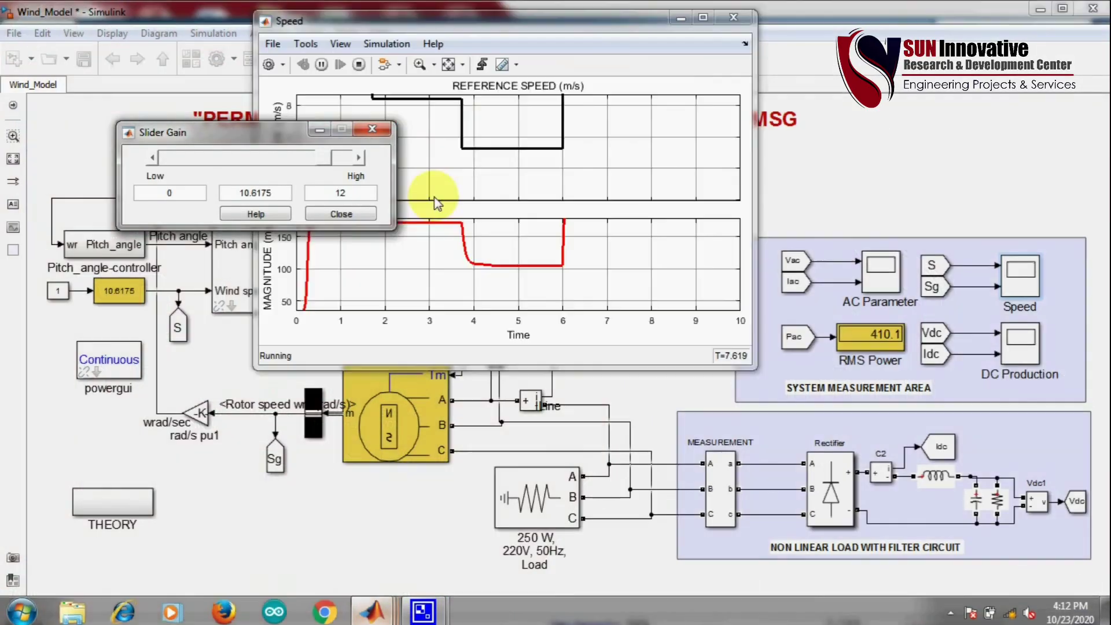
# Fit the Speed scope plots to their data, move the scope beside the Slider Gain control, and make it taller.
pyautogui.click(451, 66)
pyautogui.click(449, 65)
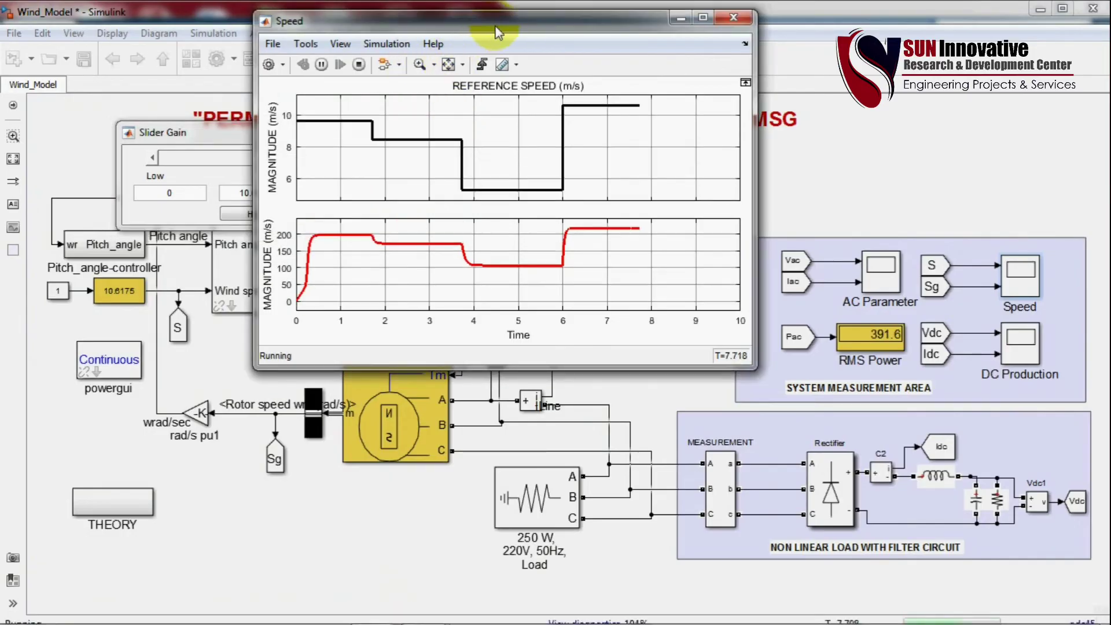
pyautogui.moveTo(502, 29); pyautogui.dragTo(739, 53)
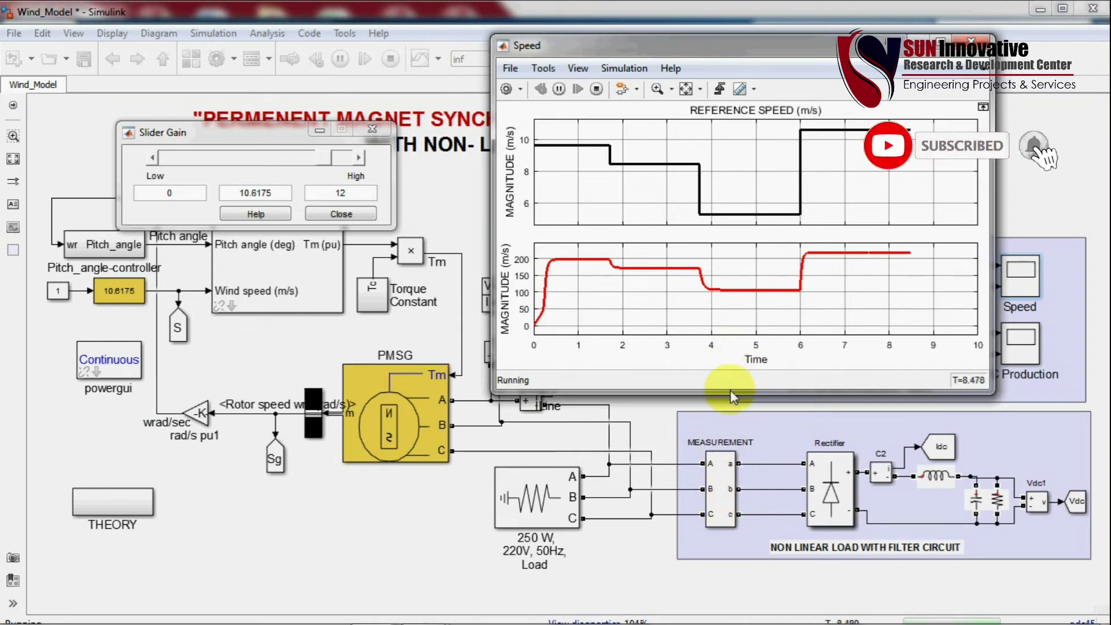
pyautogui.moveTo(731, 393); pyautogui.dragTo(714, 524)
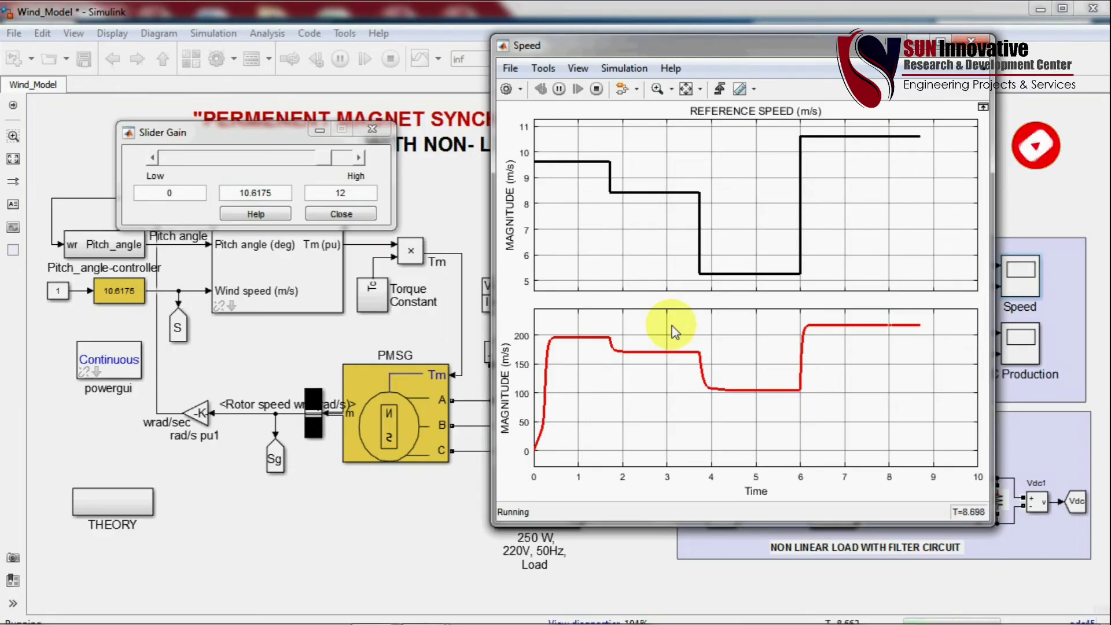
# Lower the wind speed gain to 6.0276, raise it to 8.5161, and close the Speed scope.
pyautogui.moveTo(319, 163); pyautogui.dragTo(252, 160)
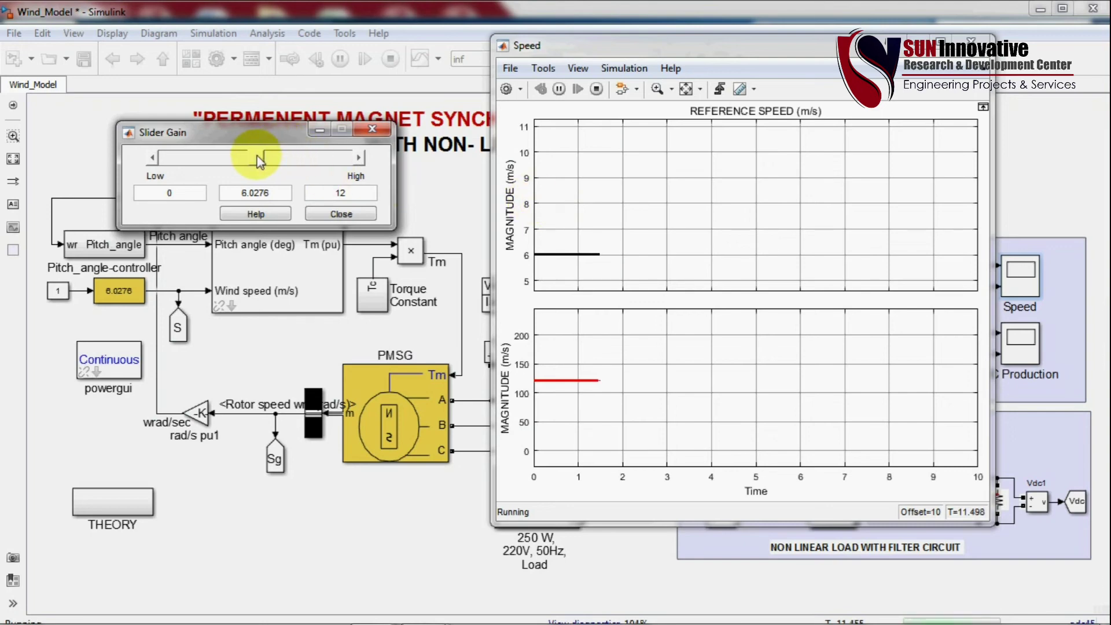
pyautogui.moveTo(259, 162); pyautogui.dragTo(294, 161)
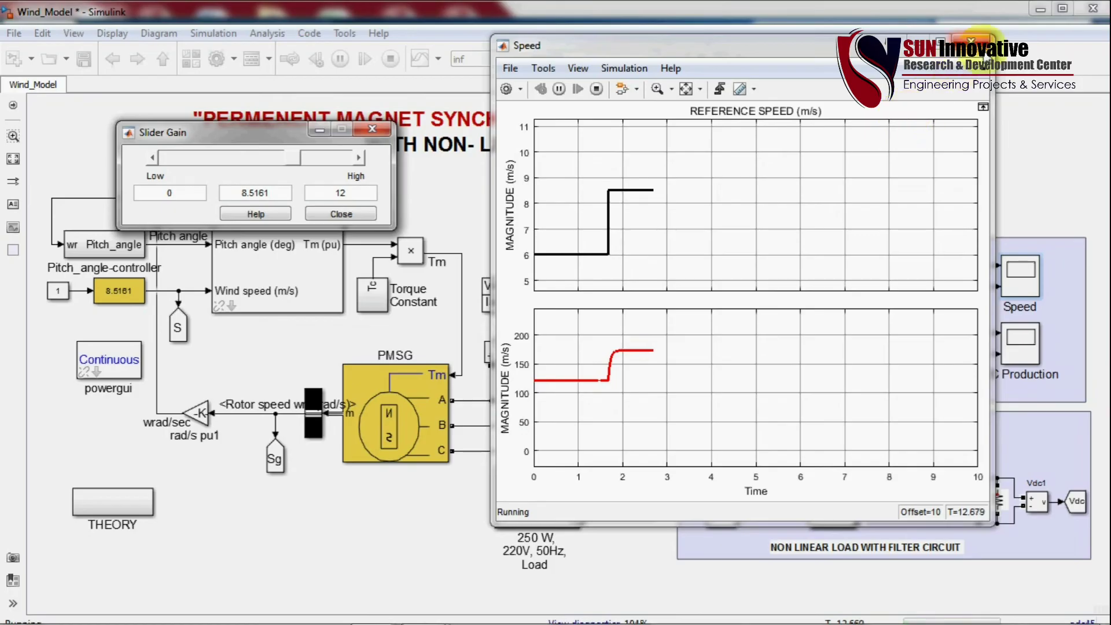
pyautogui.click(971, 40)
pyautogui.click(971, 41)
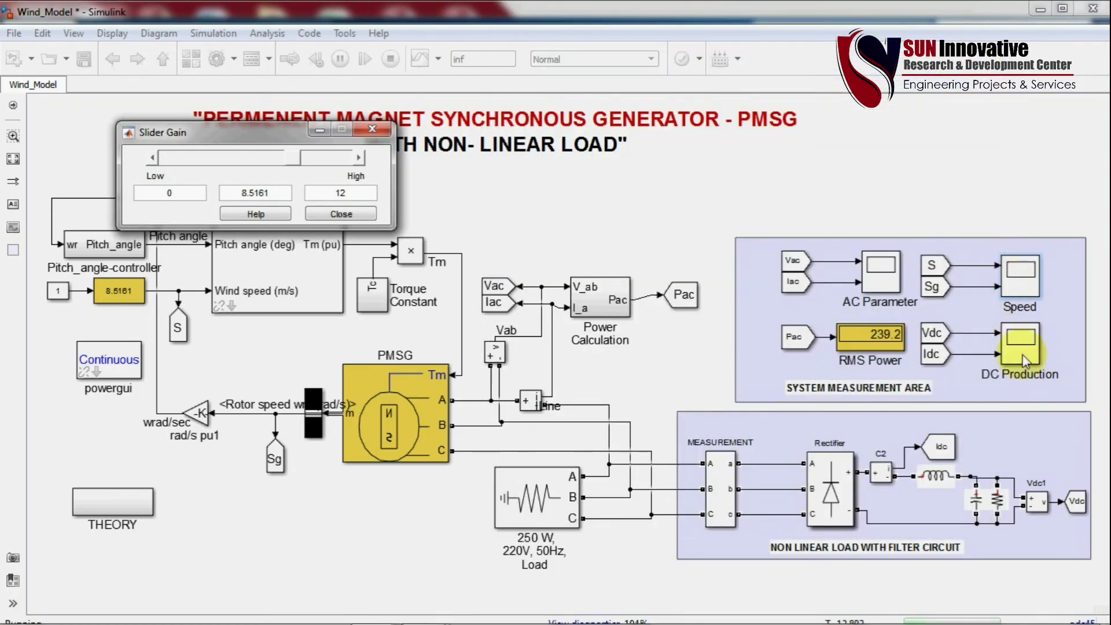
# Open the DC Production scope and place the Slider Gain control in front, beside the scope's plots.
pyautogui.click(1024, 359)
pyautogui.doubleClick(1024, 359)
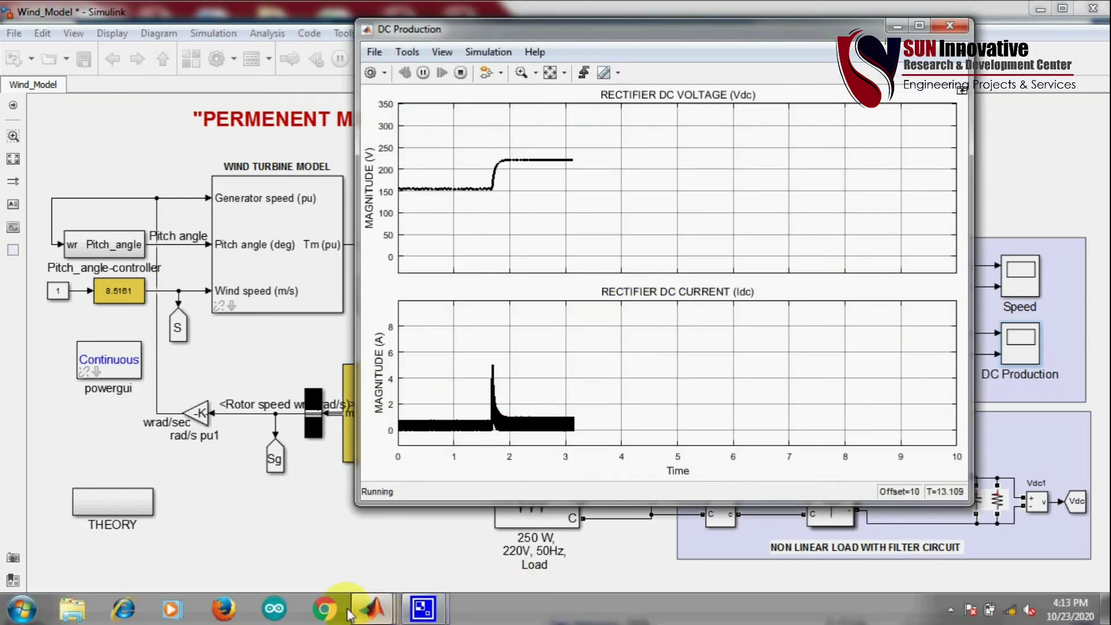
pyautogui.click(364, 607)
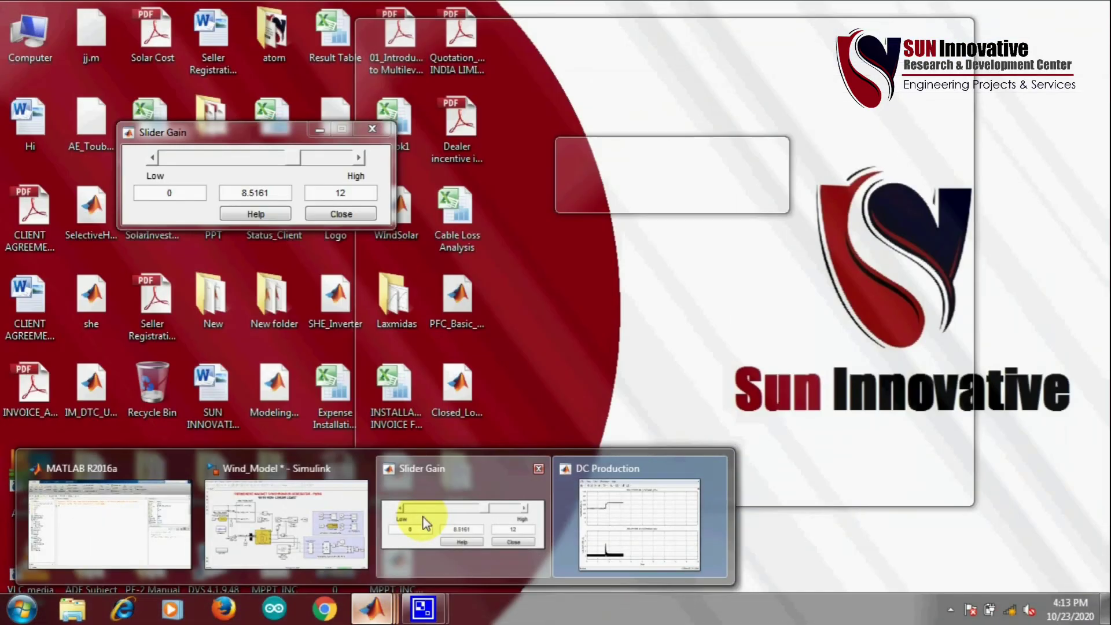
pyautogui.click(424, 525)
pyautogui.moveTo(258, 143); pyautogui.dragTo(174, 141)
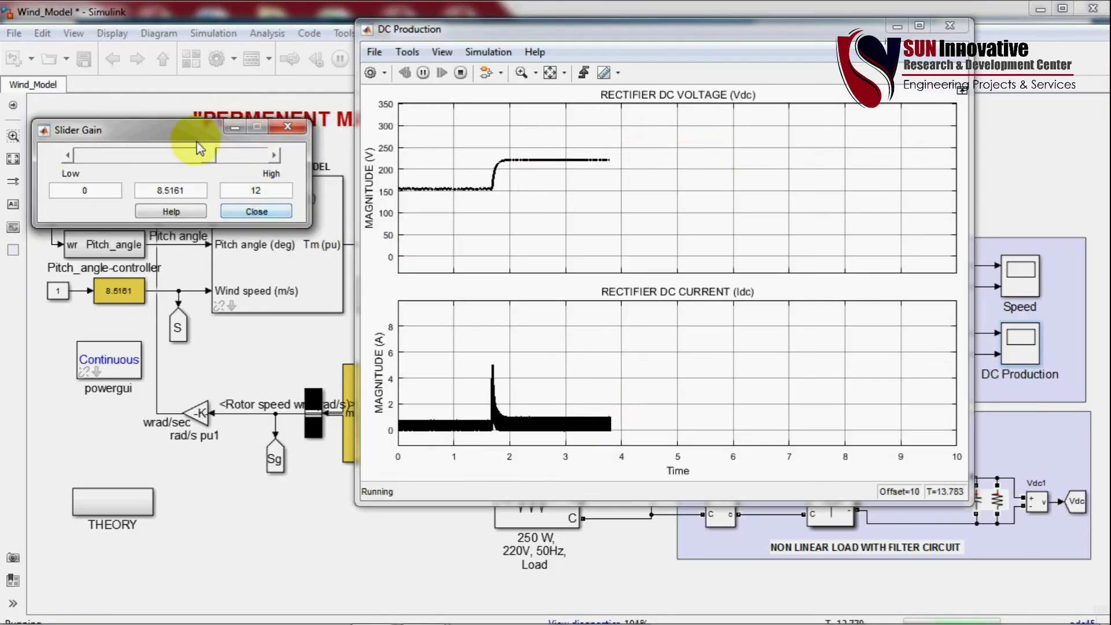
# Vary the wind speed gain with the DC Production scope open, lowering it to 3.9263 and raising it to 10.6175.
pyautogui.moveTo(208, 155); pyautogui.dragTo(140, 155)
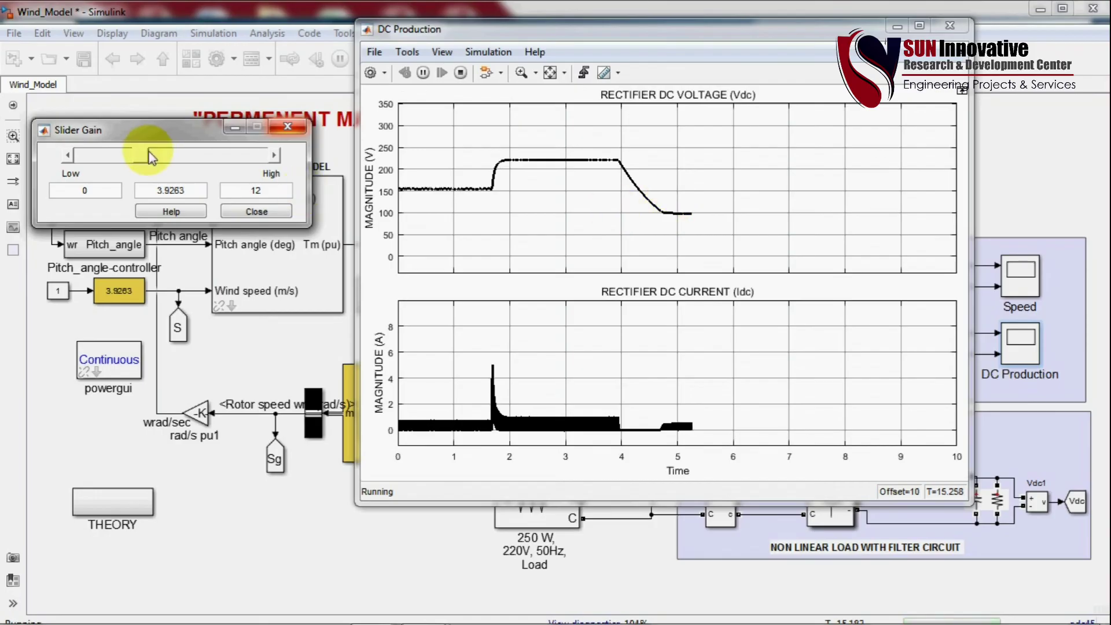
pyautogui.moveTo(140, 155); pyautogui.dragTo(240, 169)
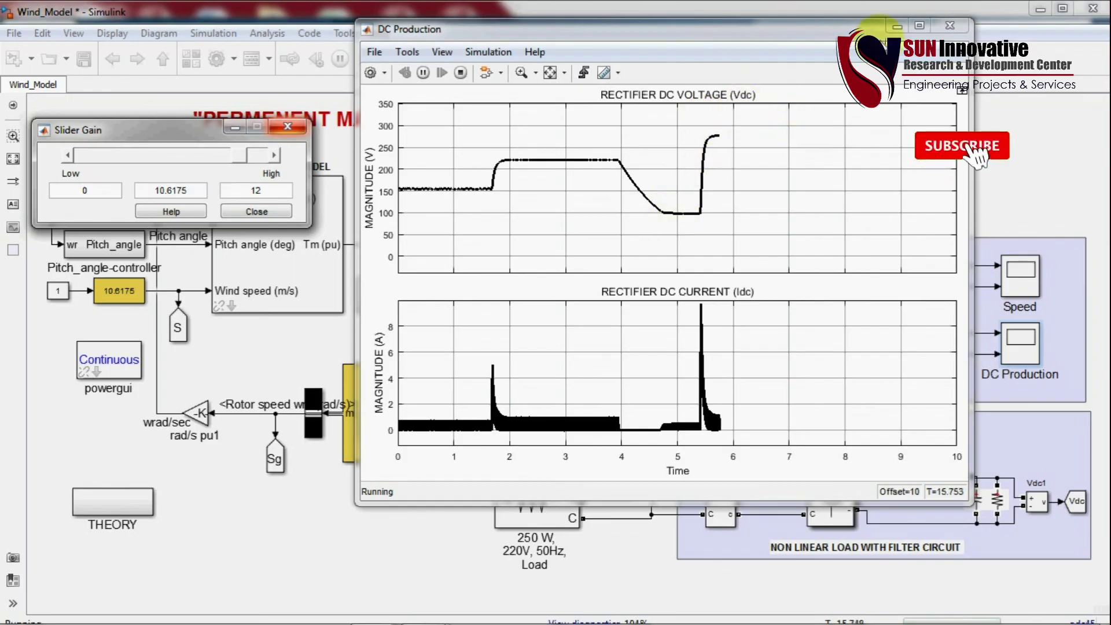
# Close the DC Production scope and the Slider Gain control, and stop the simulation.
pyautogui.click(950, 27)
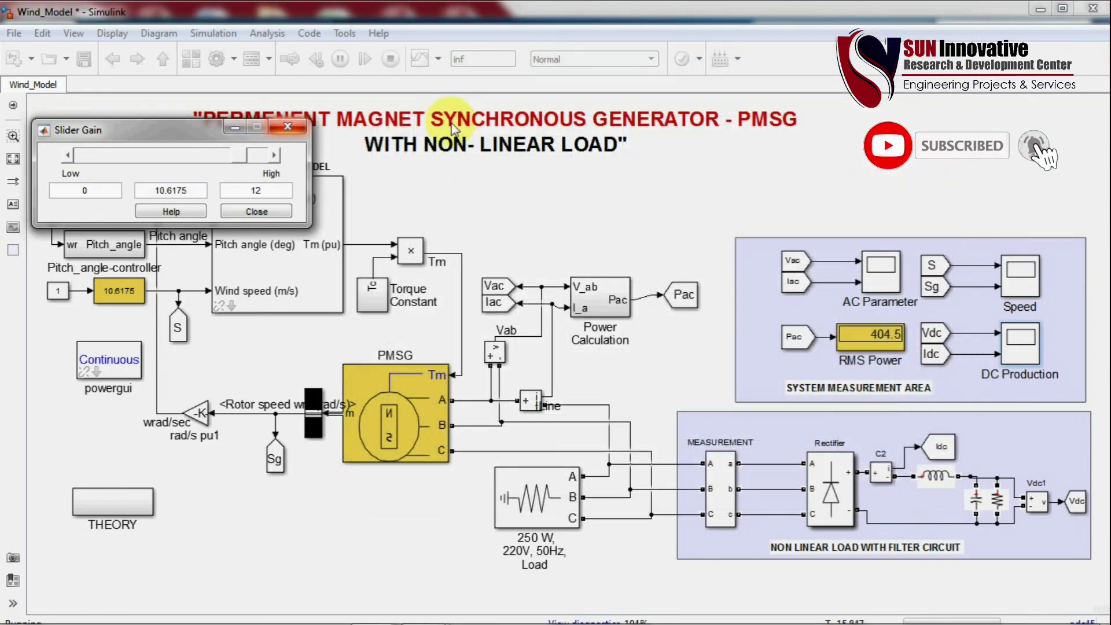
pyautogui.click(290, 127)
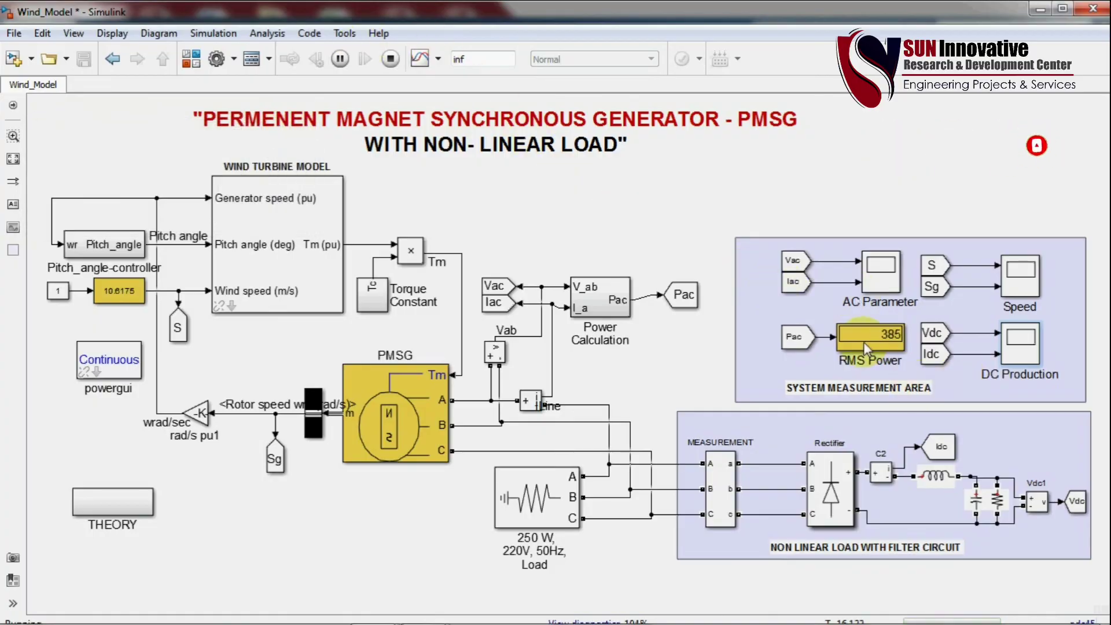
pyautogui.click(391, 59)
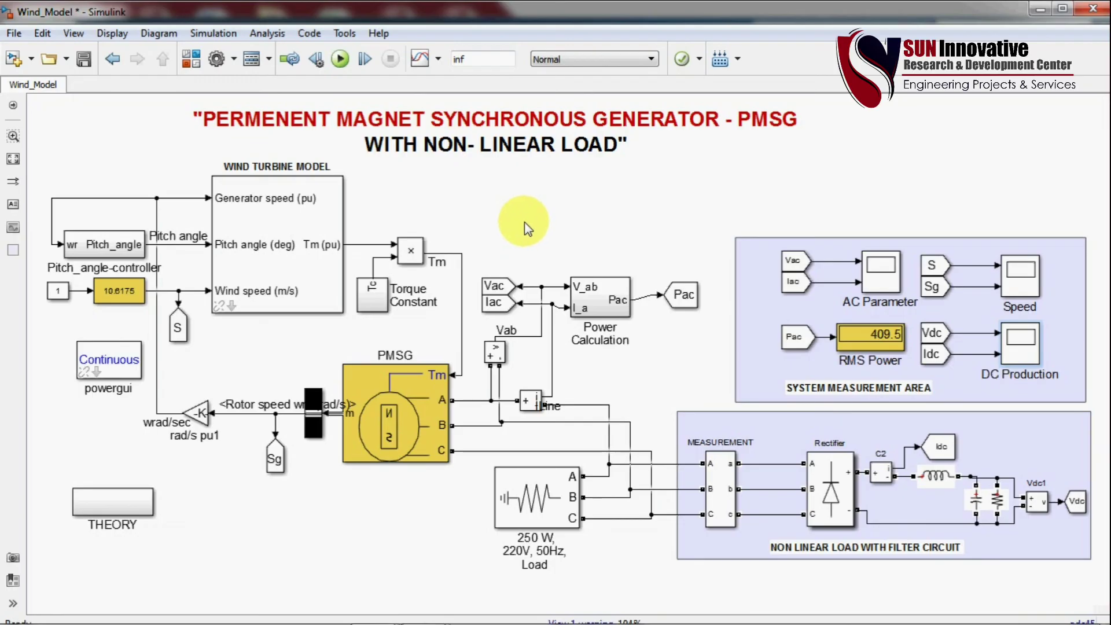